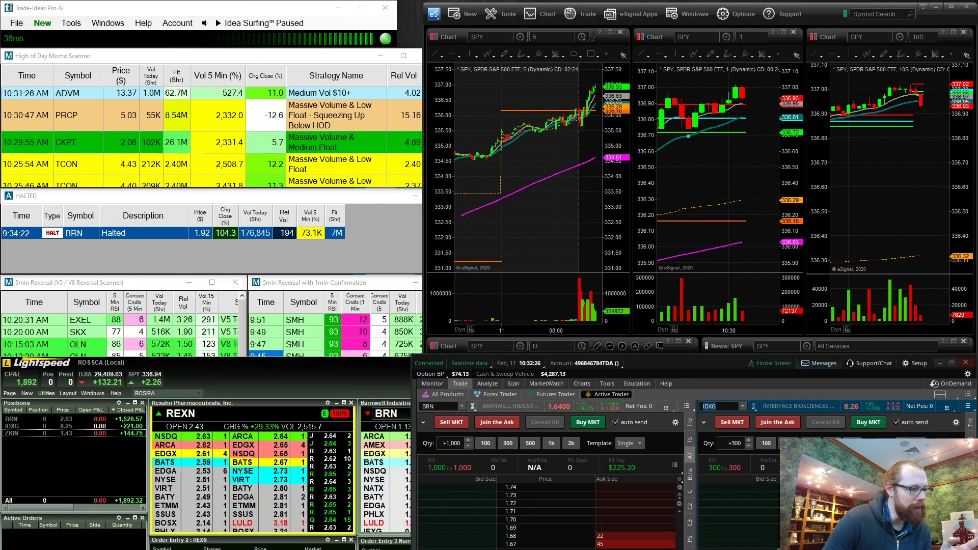
Bring the Lightspeed BRN level-2 montage to the front
click(330, 366)
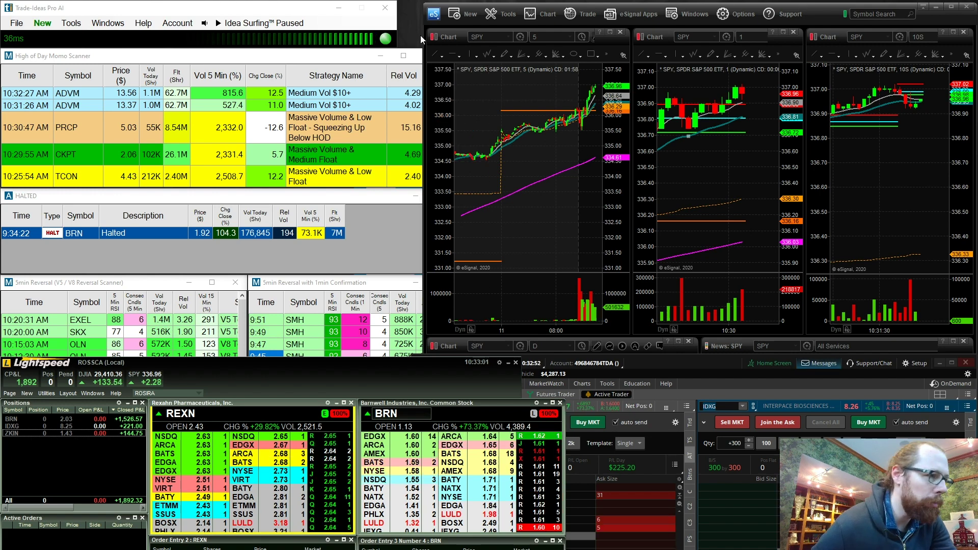
Shrink the eSignal charts window, cycle the order ladders and SPY chart, then front the Gappers scanner
drag(424, 3, 557, 23)
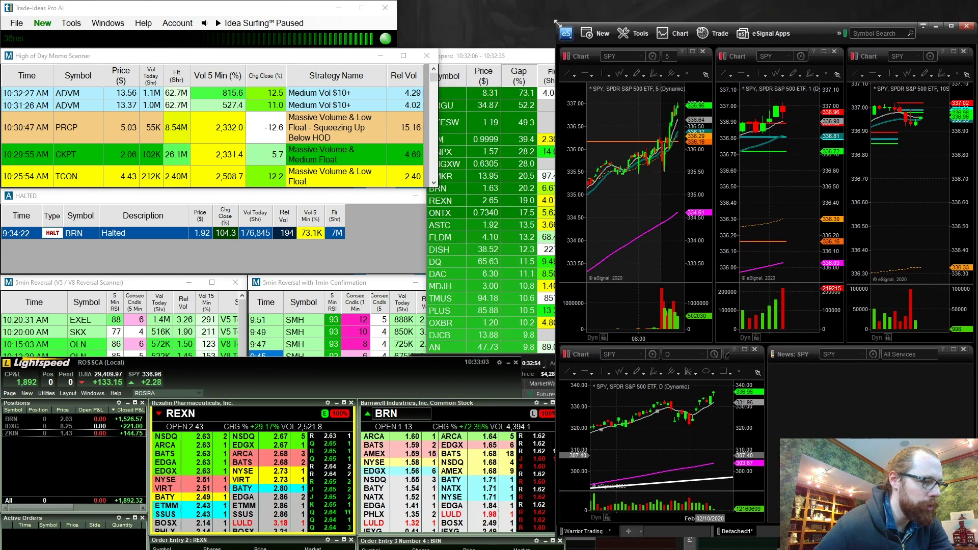
click(543, 354)
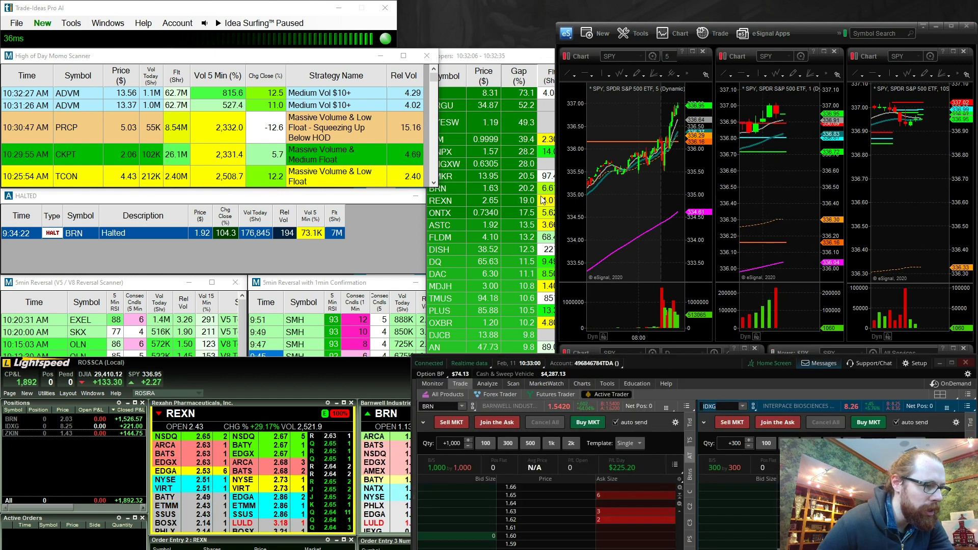
click(687, 366)
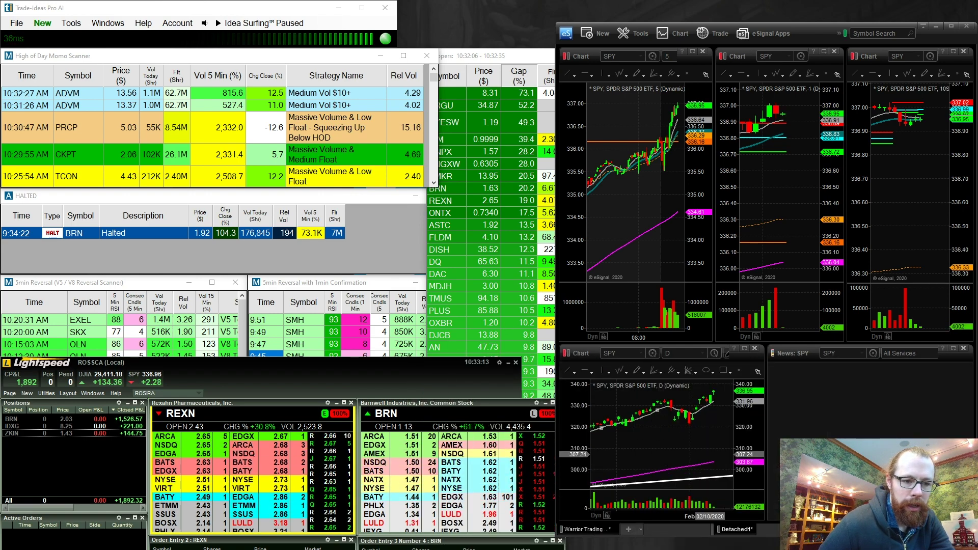
click(544, 59)
Switch the Gappers scanner to historical data for 9:25–9:29:59 AM on 2/11/2020
right_click(532, 154)
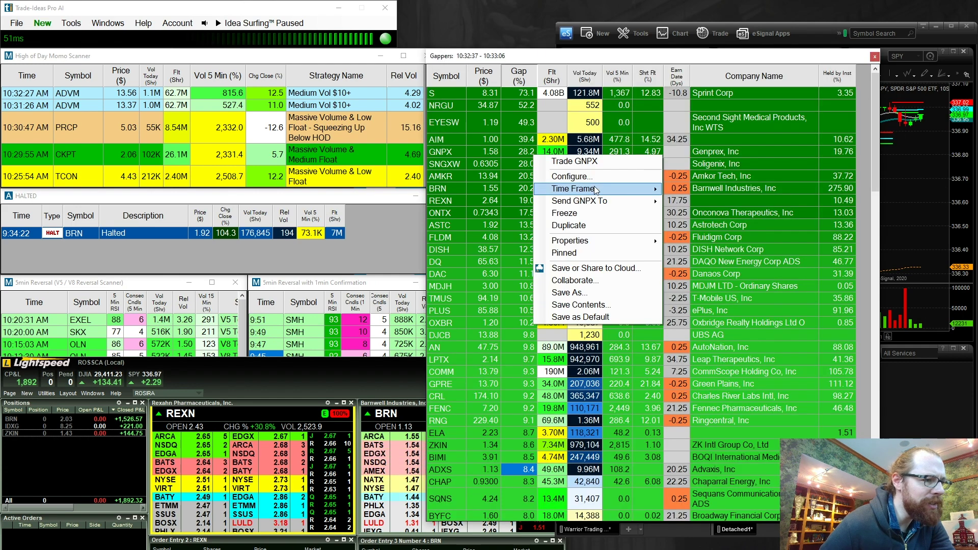
mouse_move(595, 190)
click(703, 212)
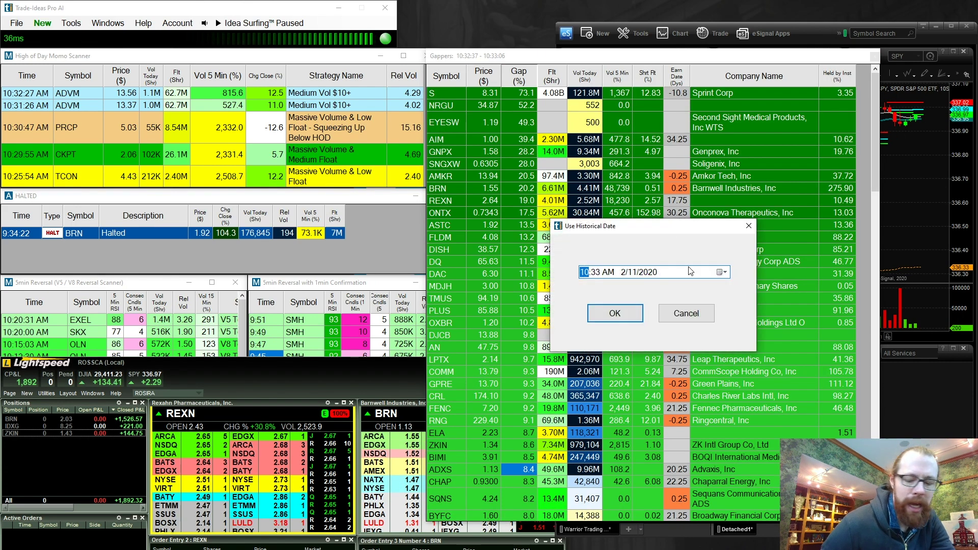
text(9)
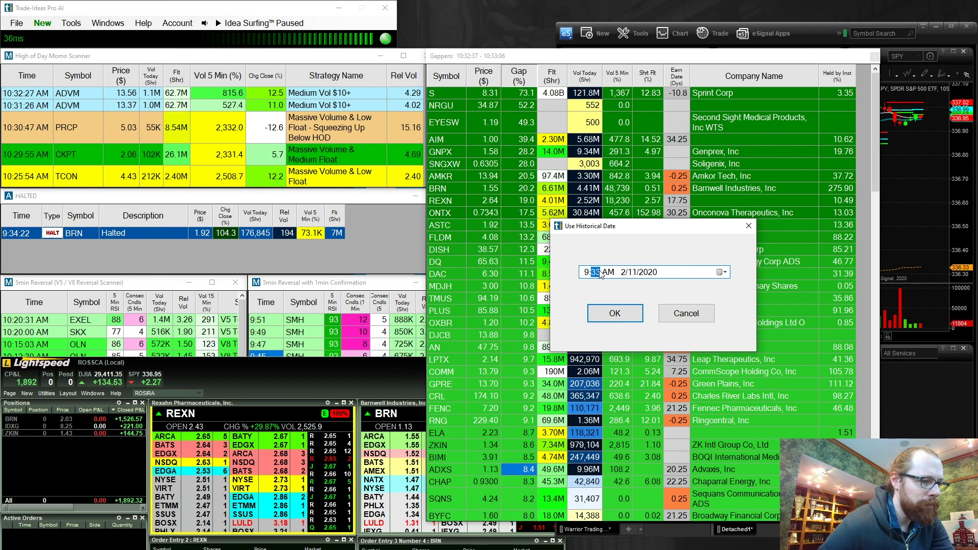
key(Return)
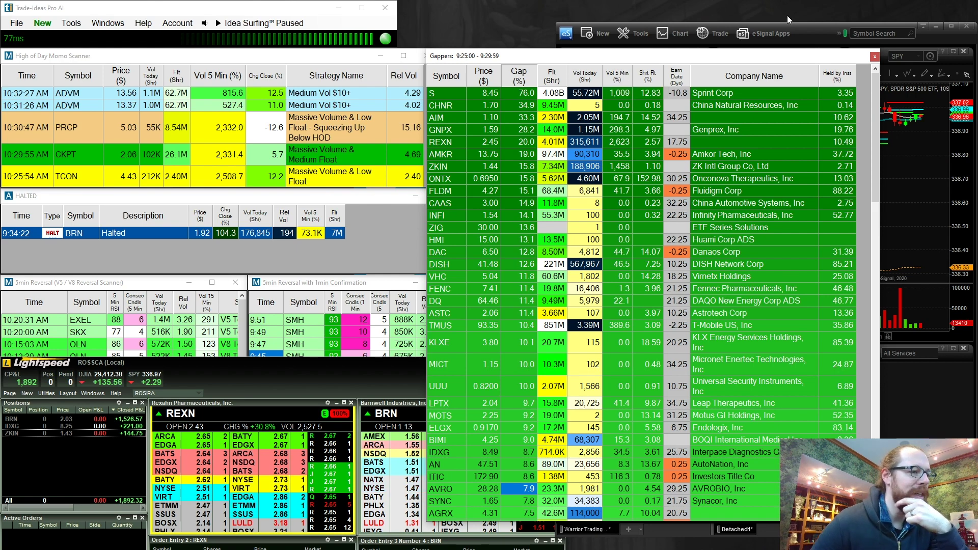
Load Sprint (S) into the linked eSignal charts and news, and resize the charts window
click(936, 173)
text(S)
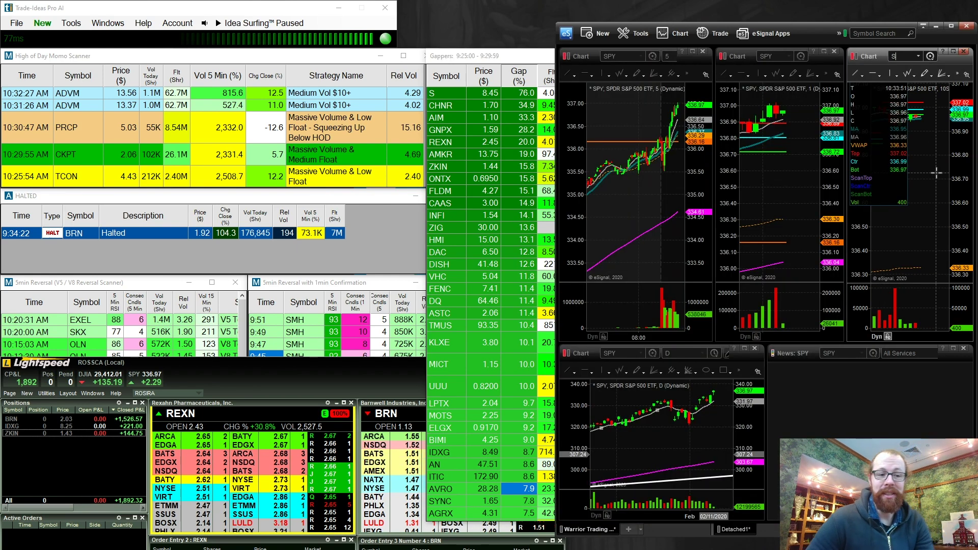
key(Return)
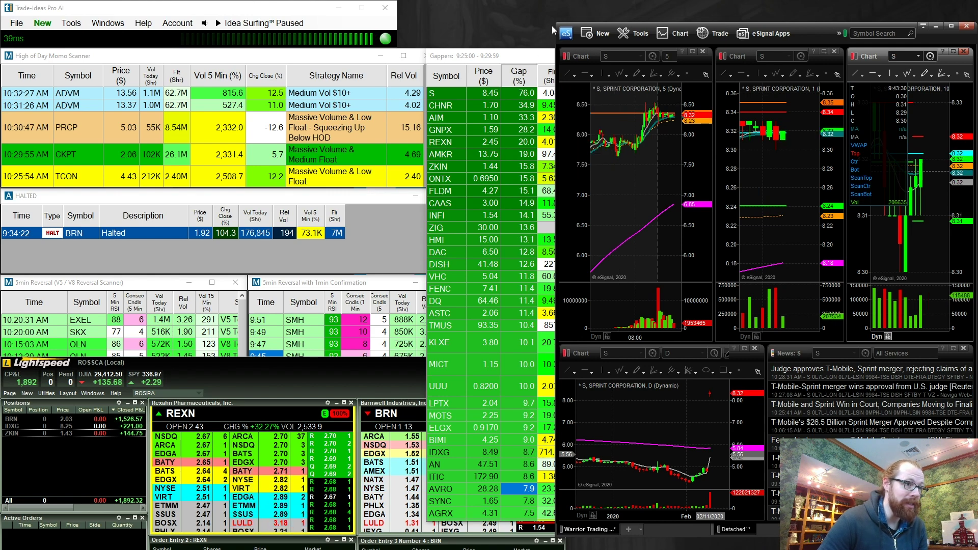
drag(553, 28, 579, 19)
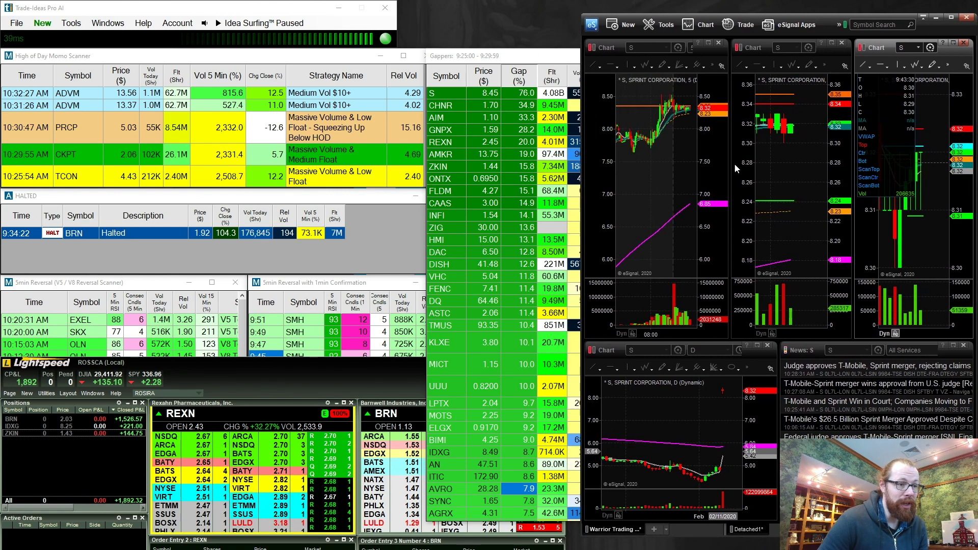
Maximize the 1-minute S chart, zoom out, restore the multi-chart layout, and revisit the Gappers list
double_click(836, 51)
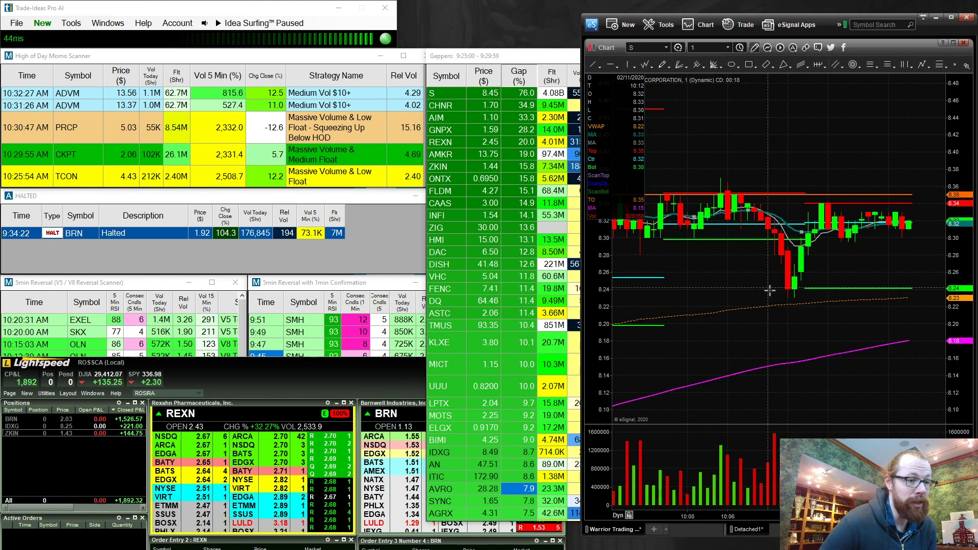
scroll(671, 514, down, 5)
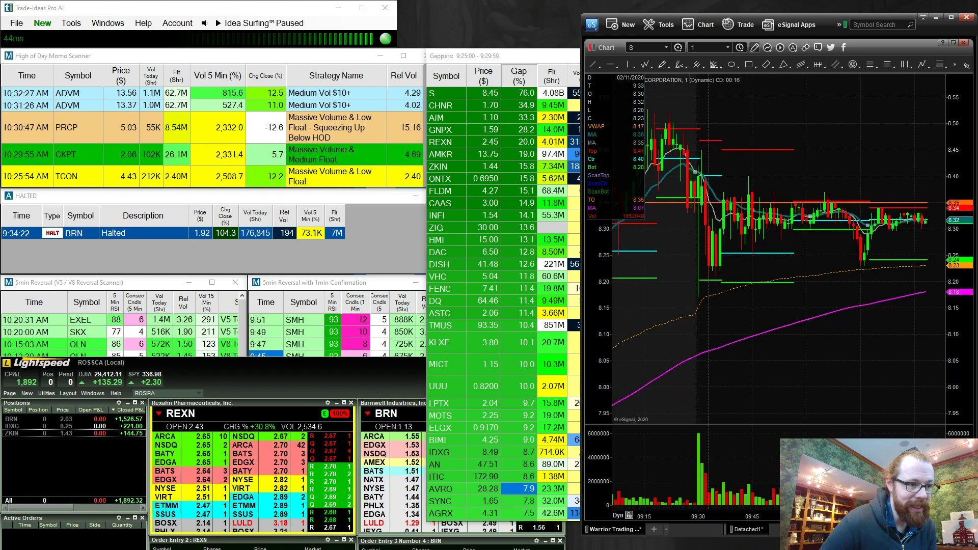
scroll(672, 514, down, 2)
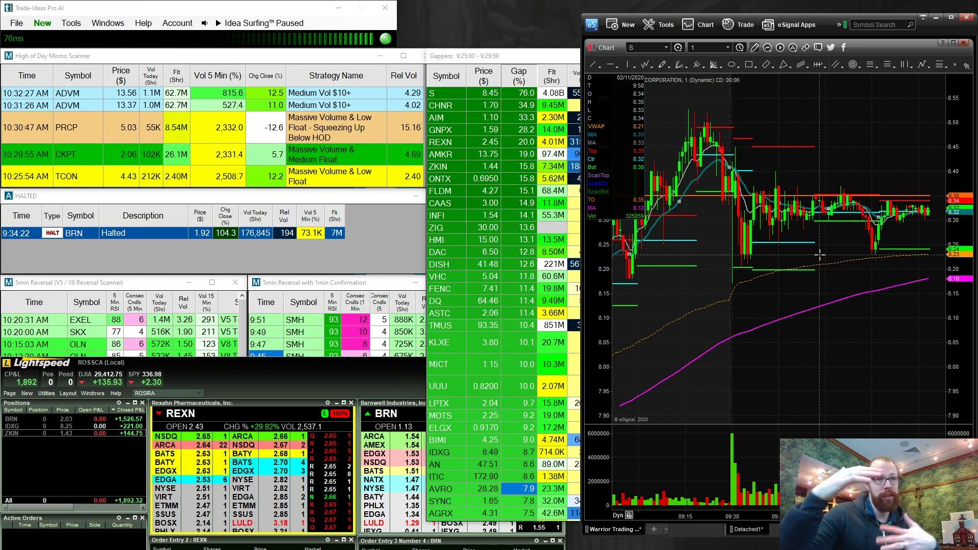
double_click(883, 51)
click(461, 96)
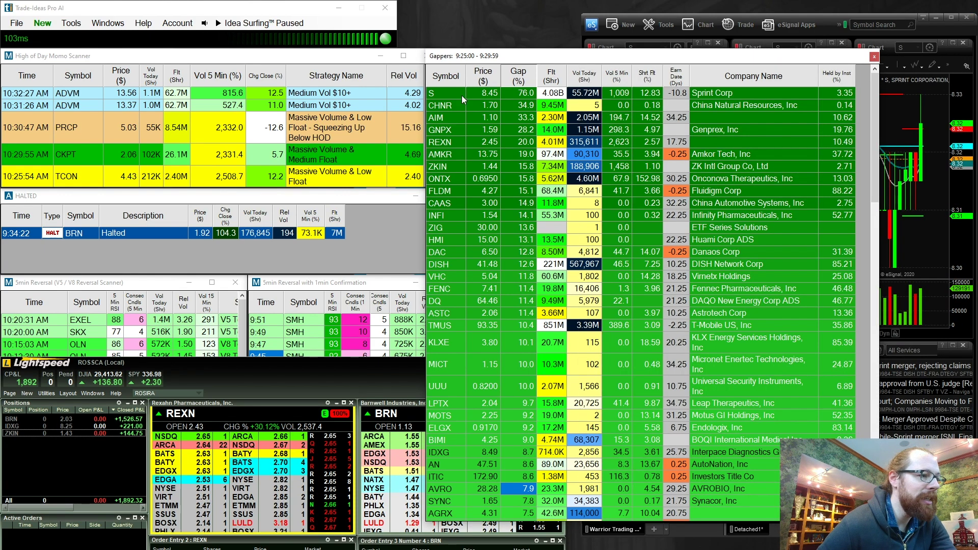
click(597, 106)
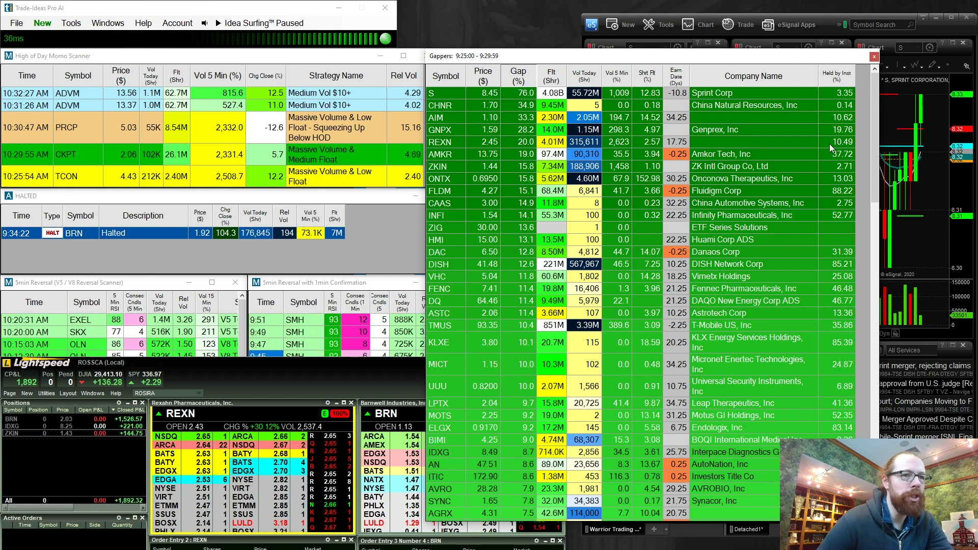
click(899, 161)
Load AIM into the linked charts and news, placing the Gappers list beside a wider charts window
text(AIM)
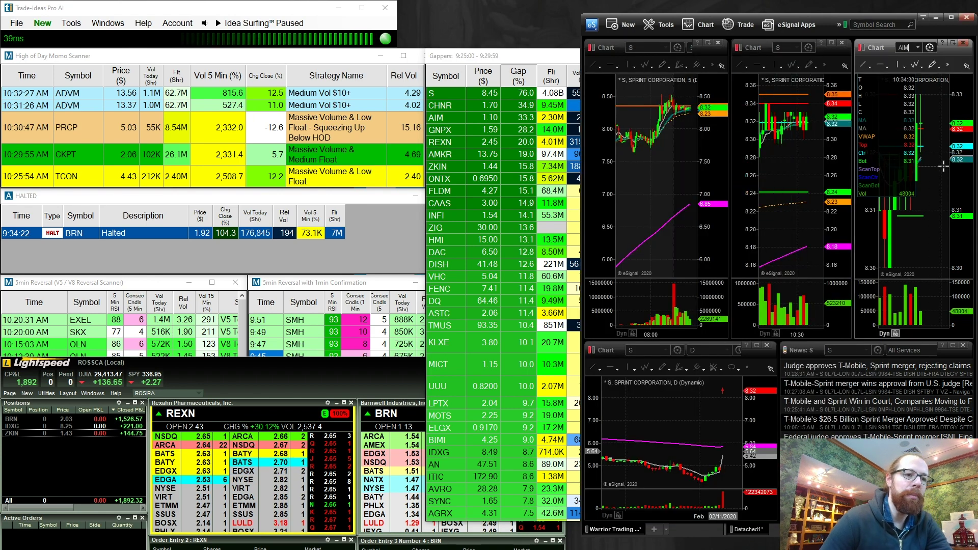
key(Return)
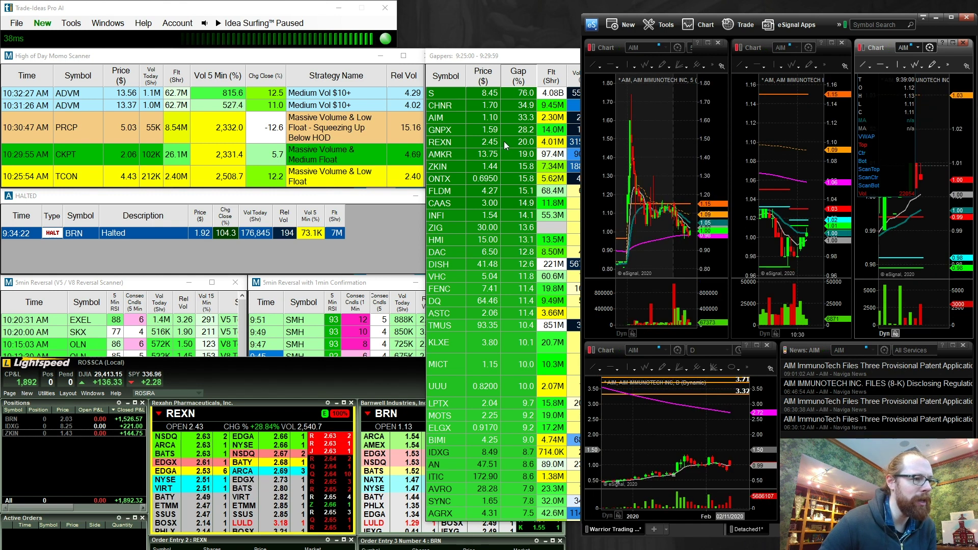
drag(529, 59, 310, 60)
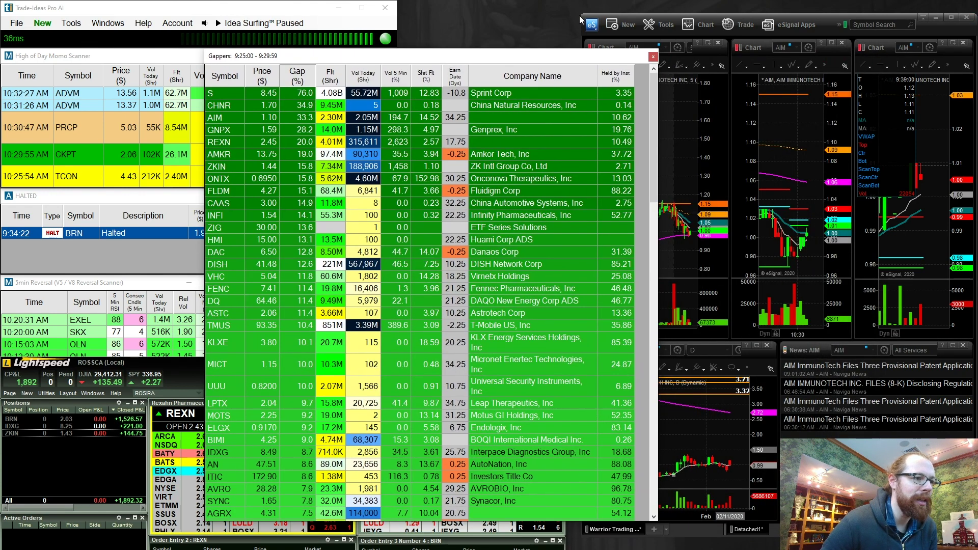
drag(580, 16, 471, 16)
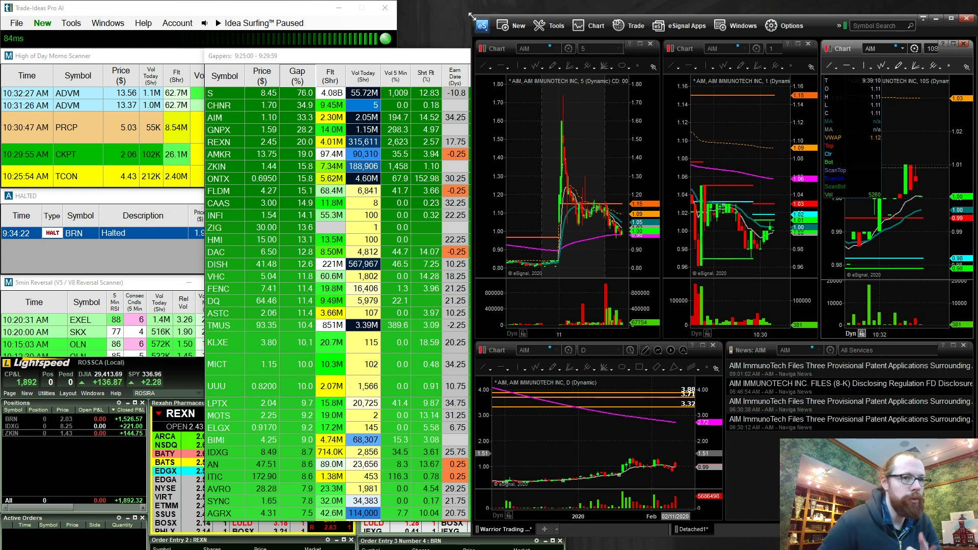
Load GNPX, zoom its 5-minute chart, mark the high with a horizontal line, then load BRN
click(621, 146)
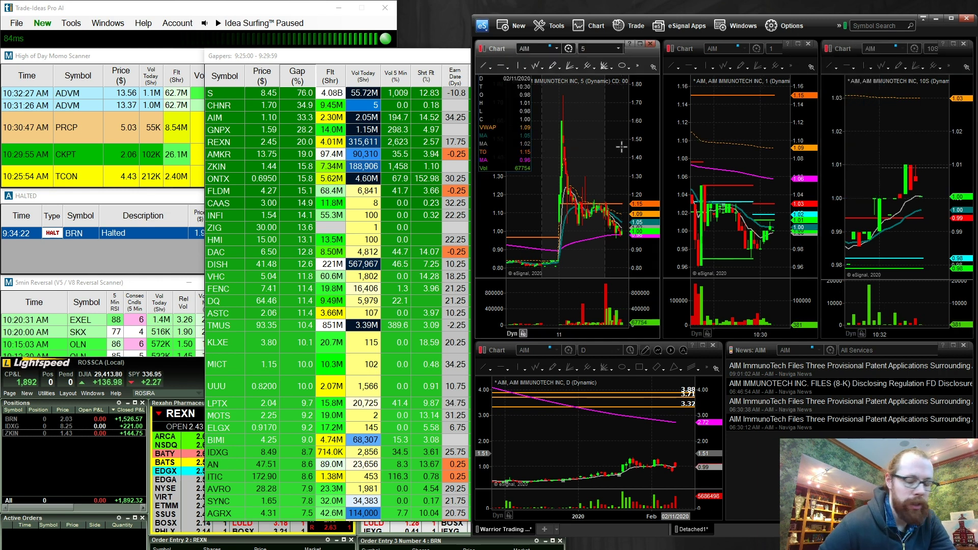
text(GNPX)
key(Return)
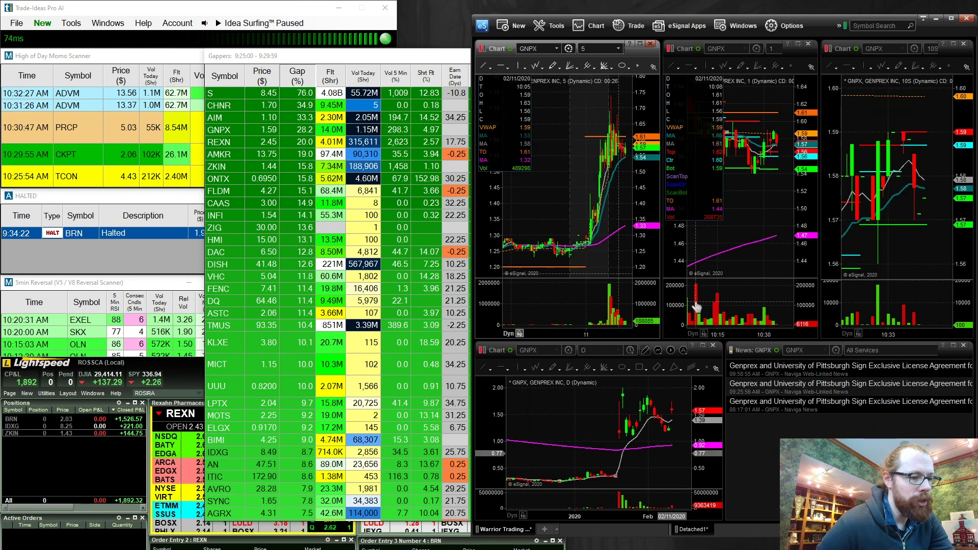
scroll(600, 332, up, 5)
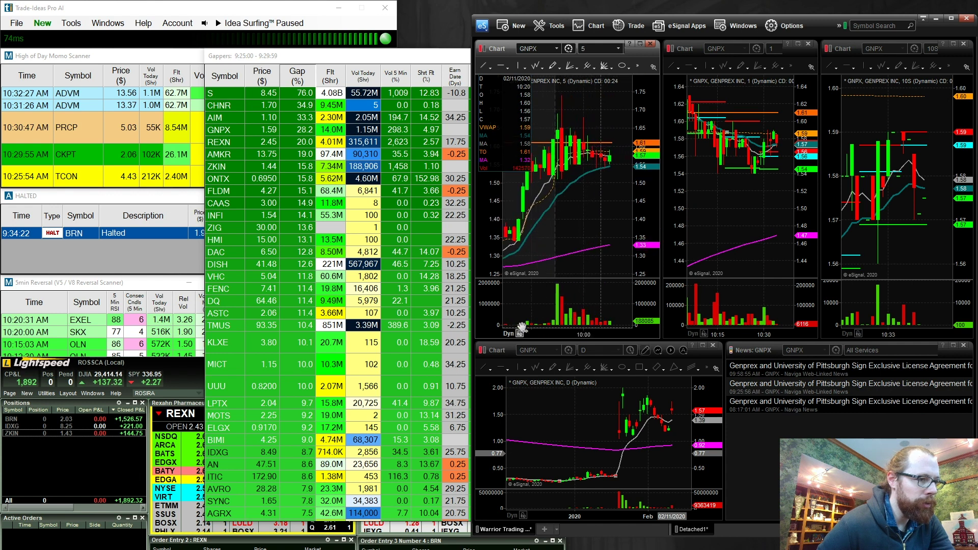
scroll(582, 231, up, 1)
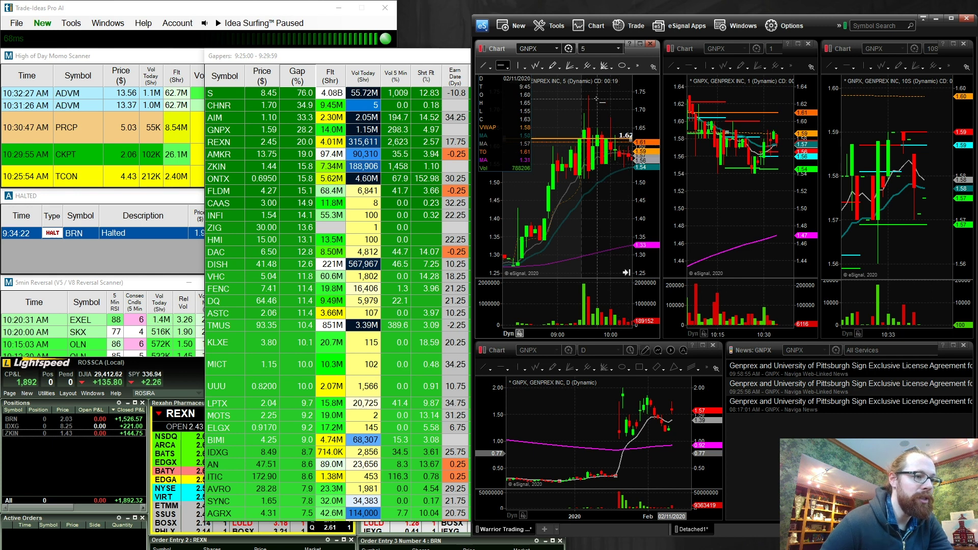
click(623, 94)
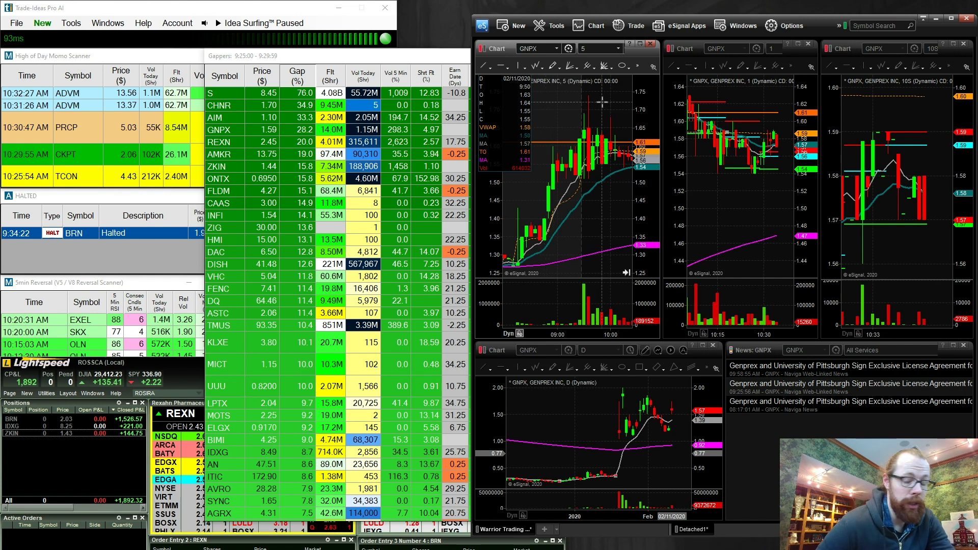
key(Return)
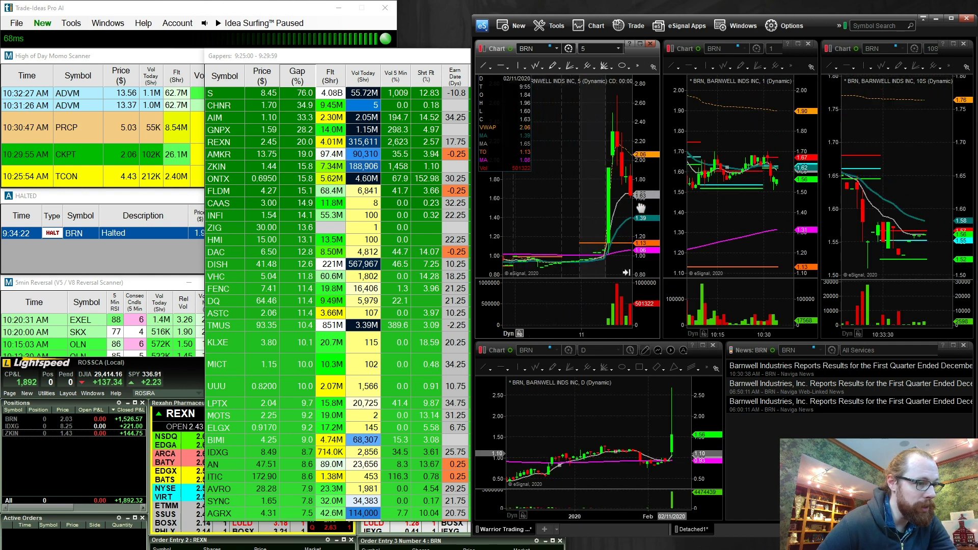
Widen the BRN 1-minute and 5-minute panes and zoom the 1-minute chart onto the 09:29 open
drag(728, 335, 784, 326)
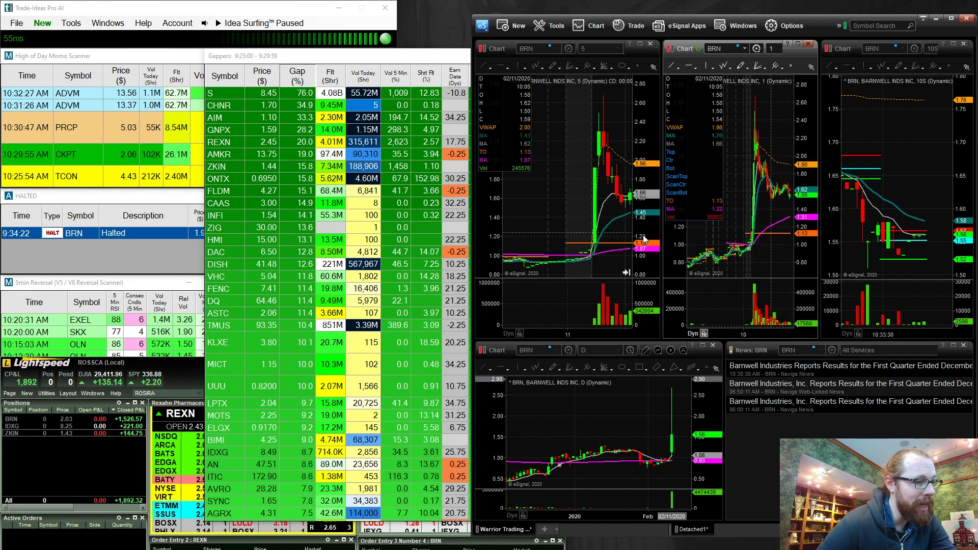
click(628, 248)
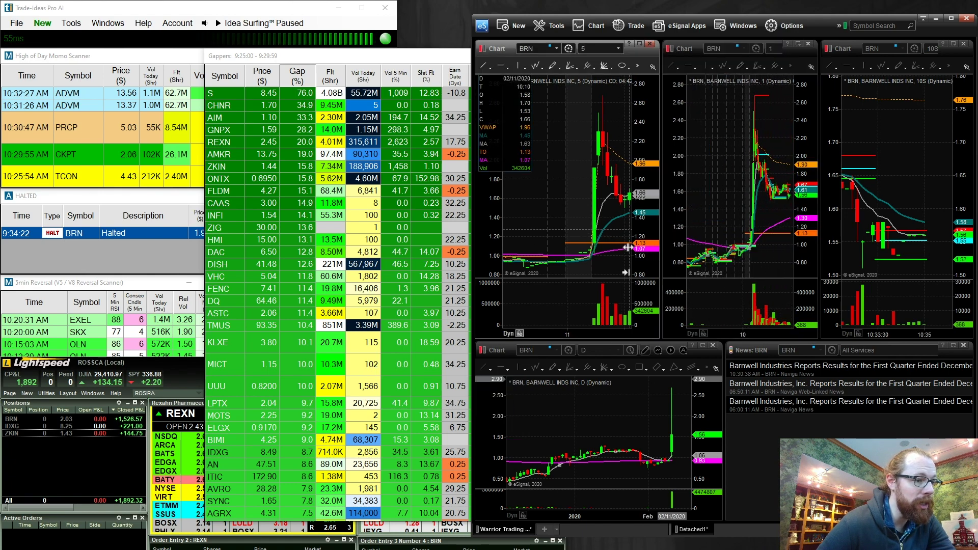
drag(628, 248, 577, 248)
click(697, 249)
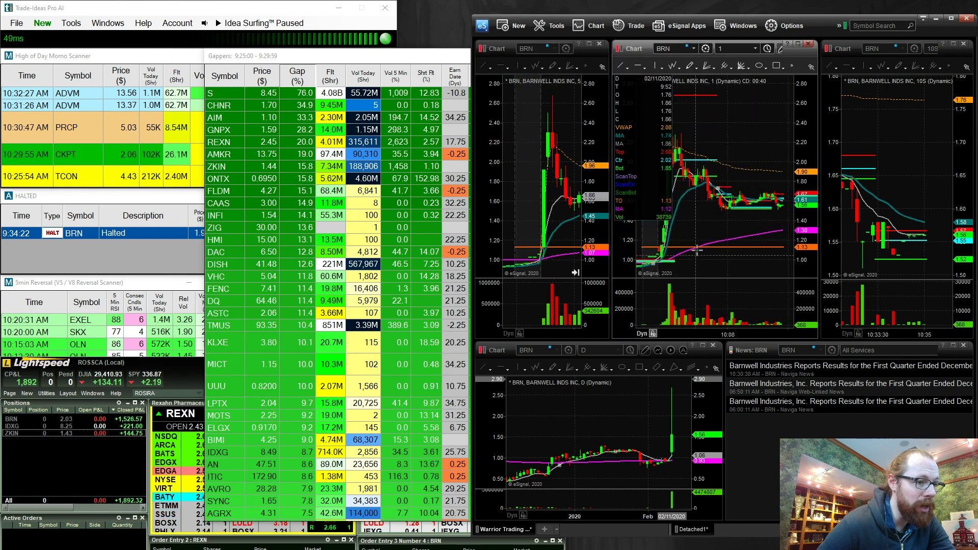
drag(697, 250, 824, 220)
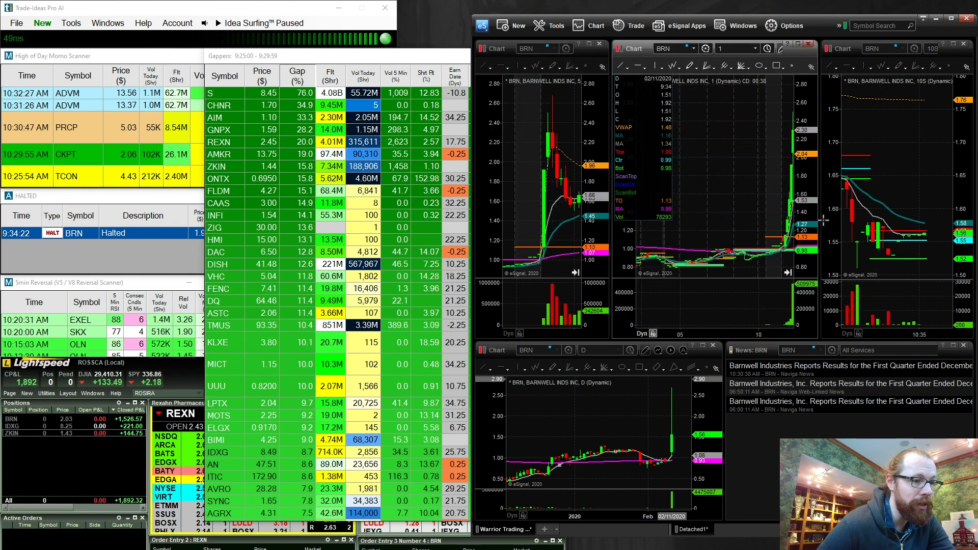
drag(768, 334, 679, 336)
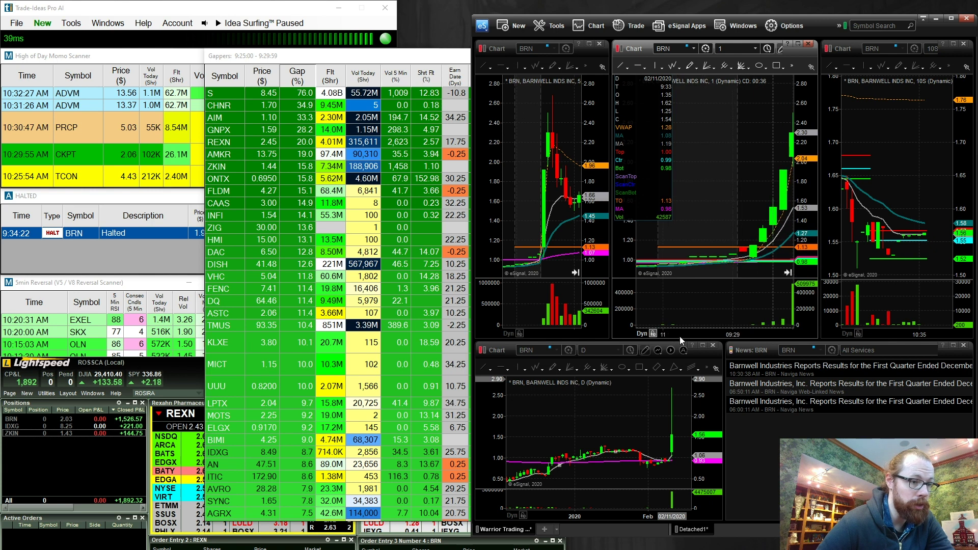
drag(735, 226, 750, 226)
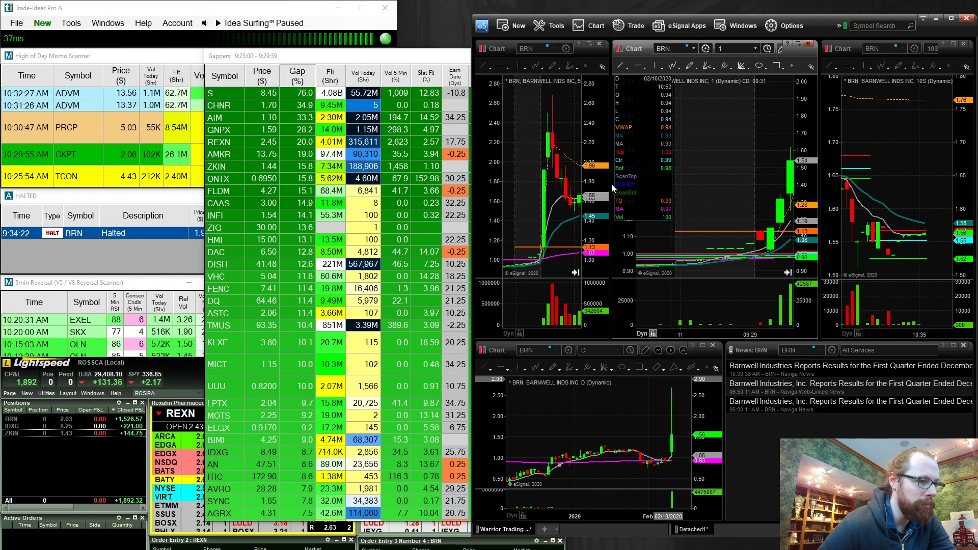
drag(611, 184, 655, 184)
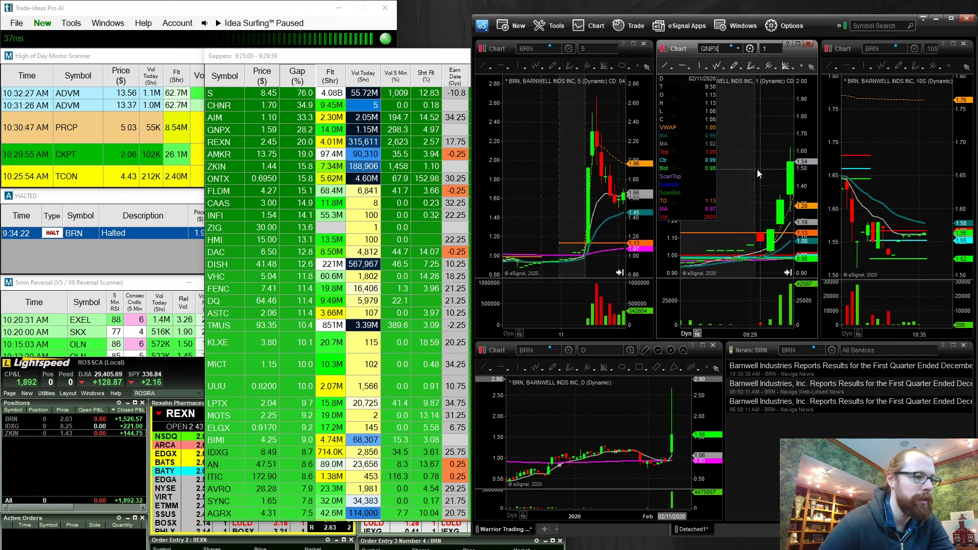
Load GNPX and then REXN into the linked charts and news
key(Return)
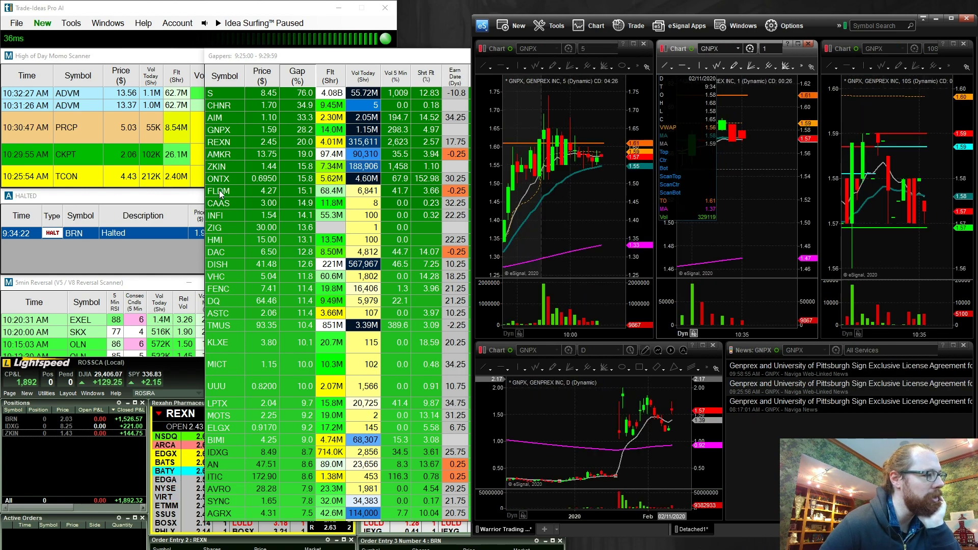
click(592, 203)
text(REXN)
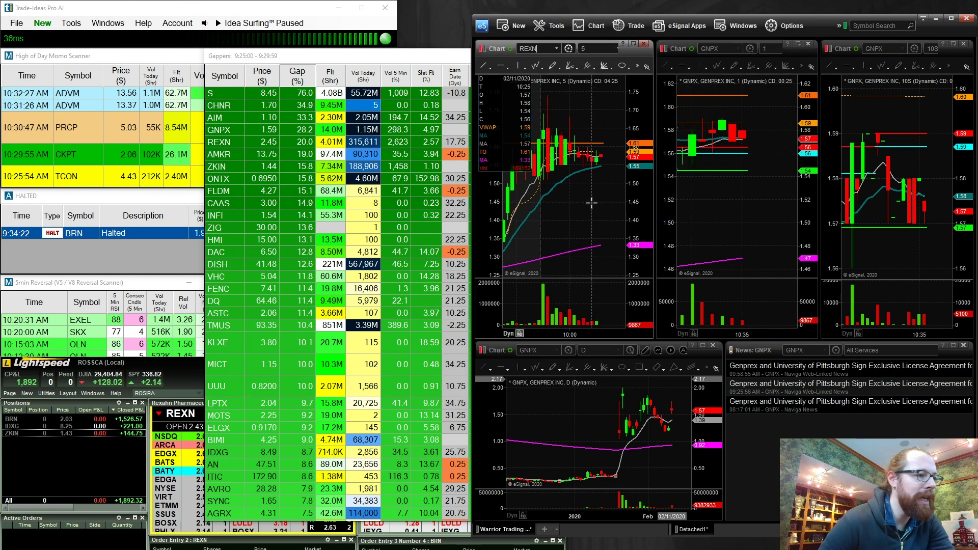
key(Return)
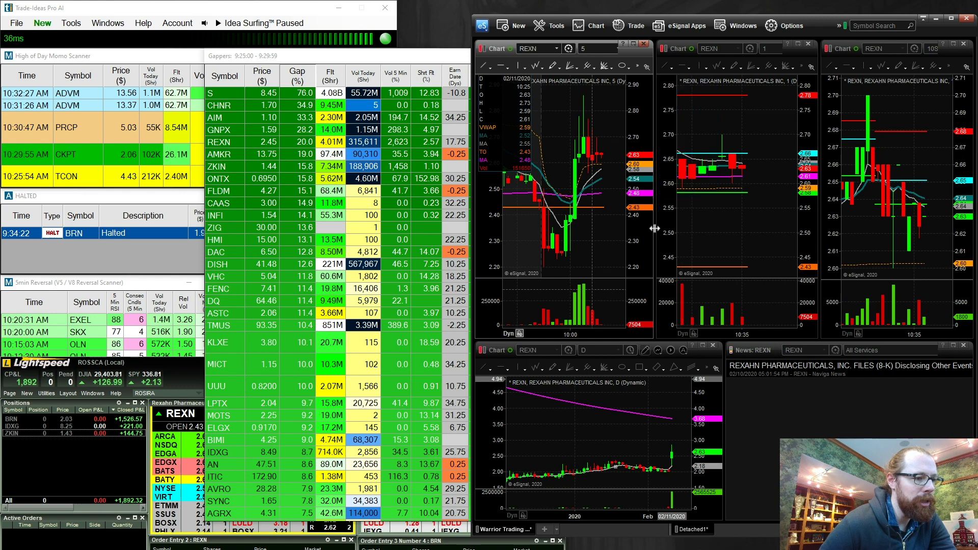
Widen the REXN 5-minute and 1-minute charts and zoom the 5-minute chart out to prior days
drag(655, 229, 819, 237)
drag(819, 204, 918, 160)
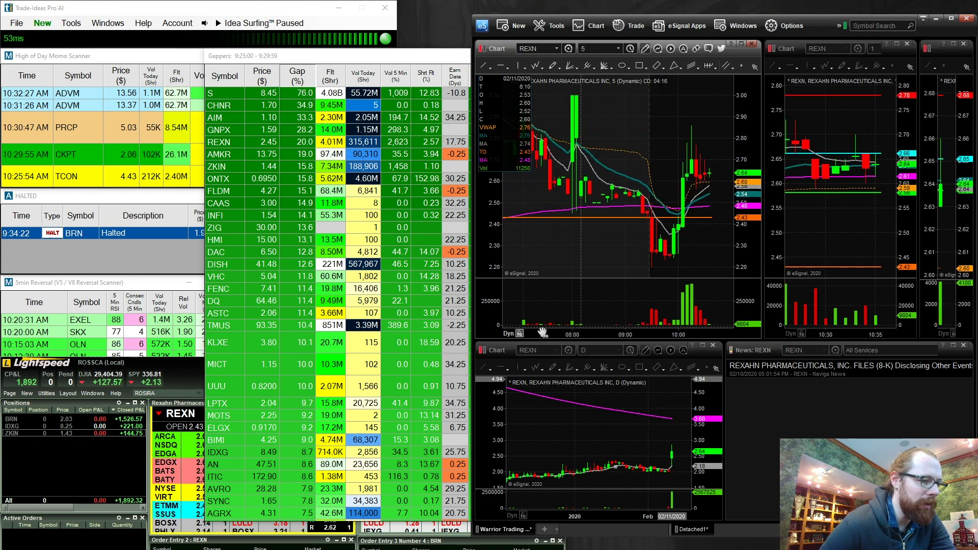
drag(543, 332, 504, 332)
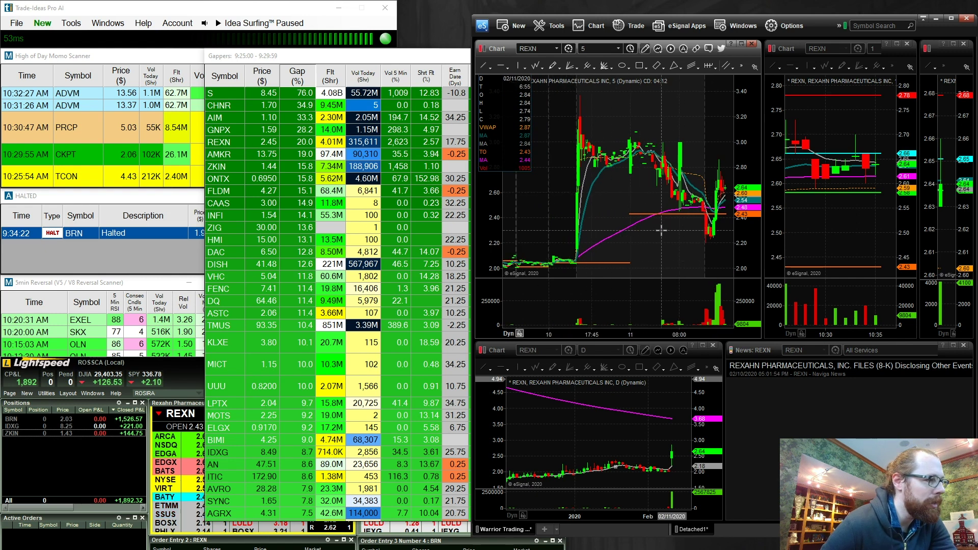
Load ZKIN into the linked charts and zoom the 5-minute chart onto today's session
text(ZKIN)
key(Return)
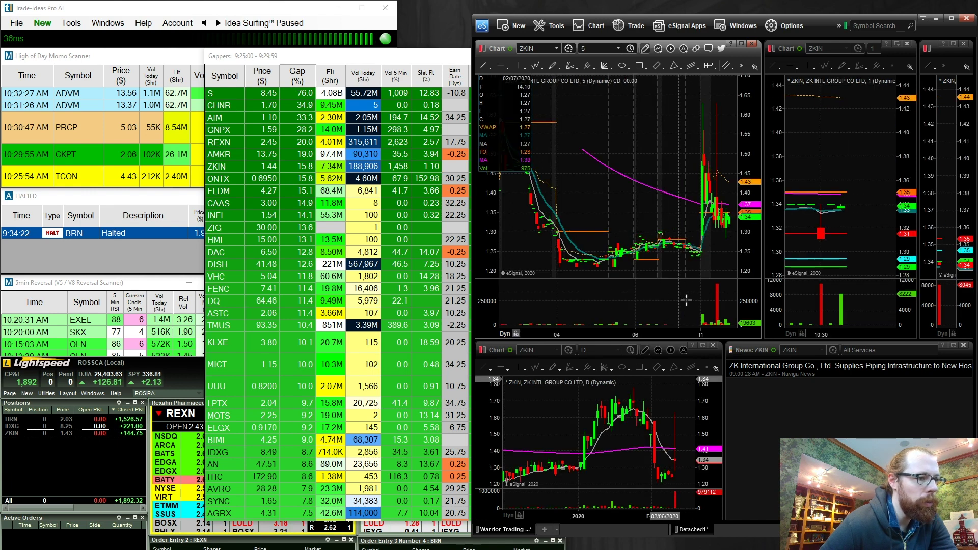
drag(695, 334, 551, 322)
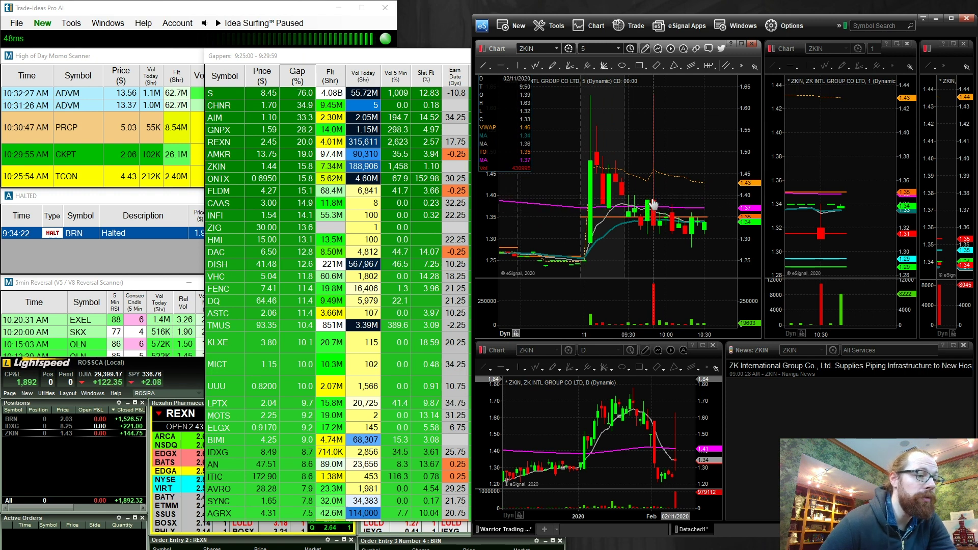
Bring the High of Day Momo Scanner forward and scroll down to its 9:50 ZKIN alerts
click(197, 113)
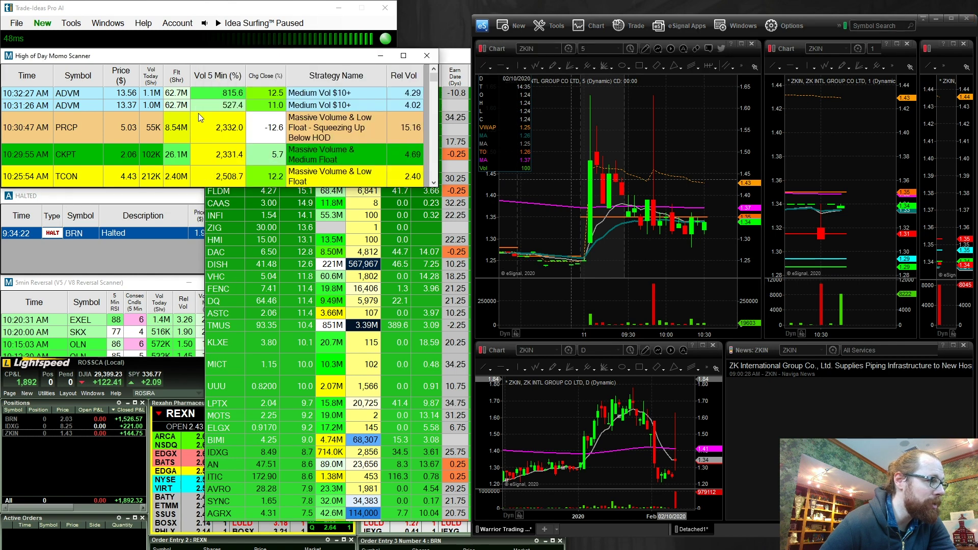
scroll(198, 113, down, 5)
scroll(198, 113, down, 5)
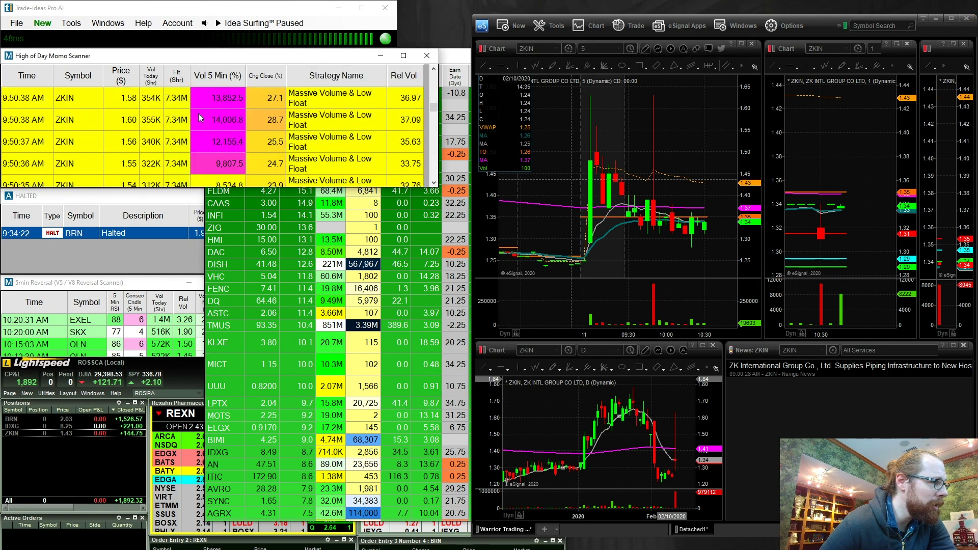
scroll(198, 113, down, 1)
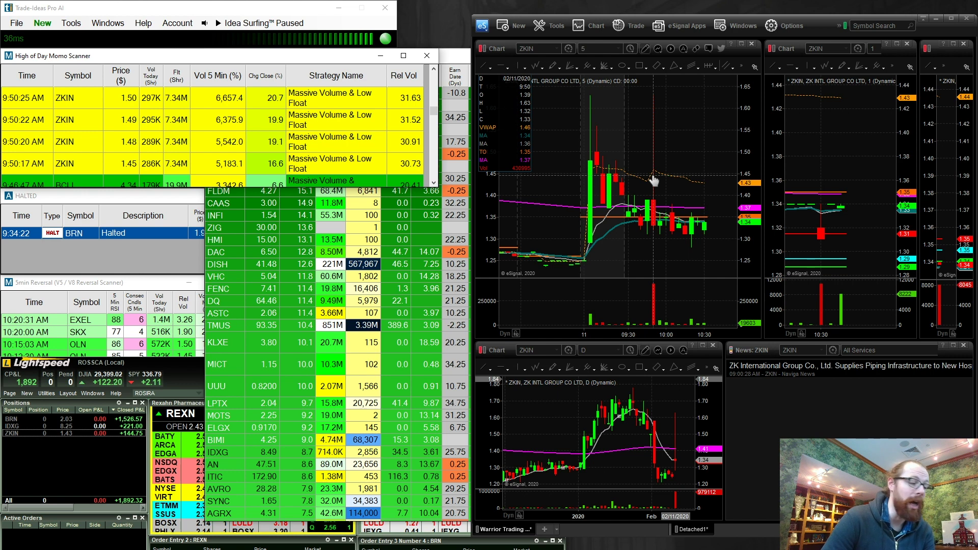
Study ZKIN's 1-minute 09:30–09:51 move, then rewiden the 5-minute chart and scroll the momo scanner down
click(132, 441)
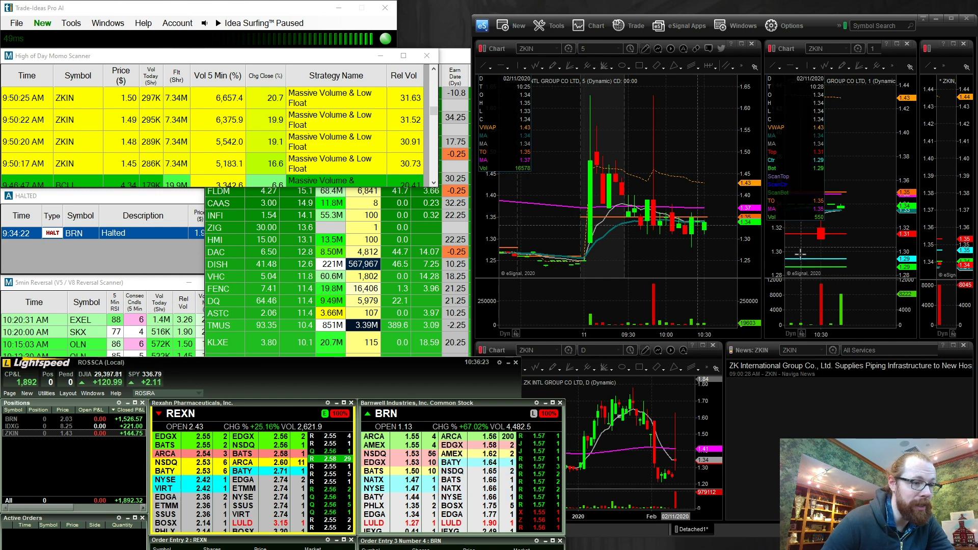
click(763, 264)
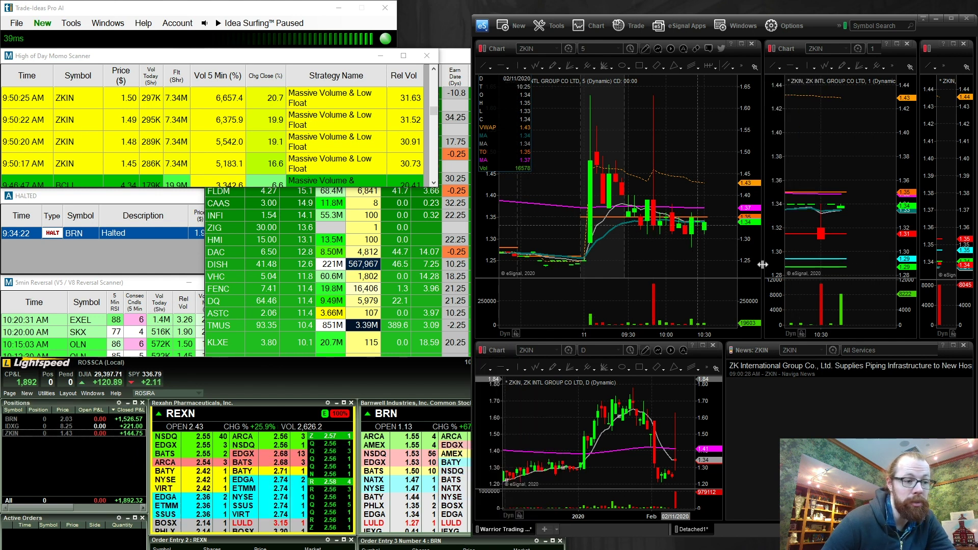
drag(762, 264, 589, 264)
click(668, 332)
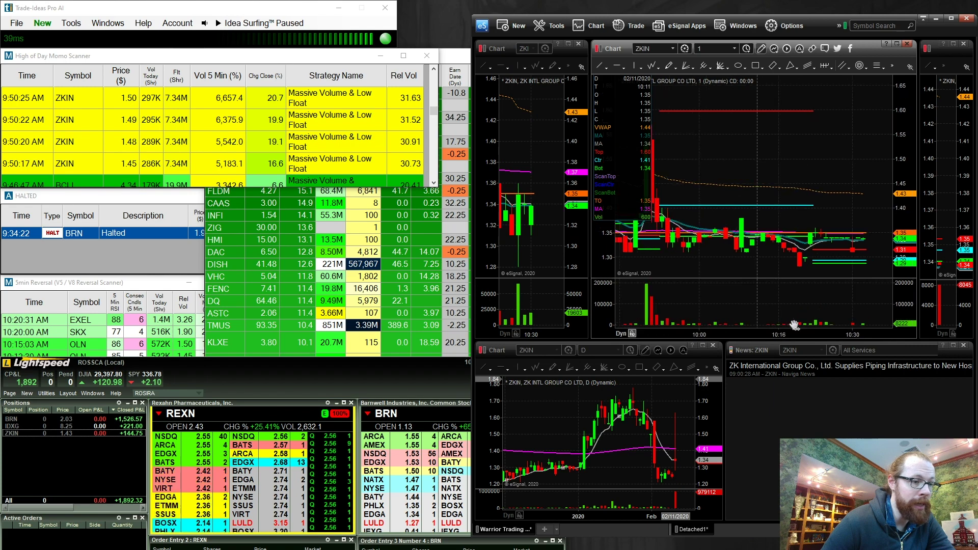
drag(733, 258, 811, 264)
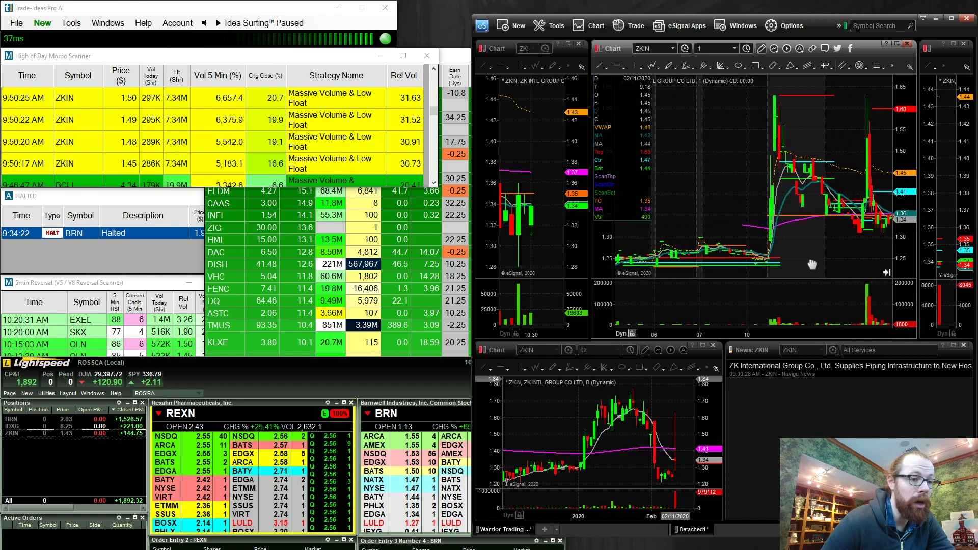
scroll(850, 337, up, 3)
drag(849, 331, 749, 320)
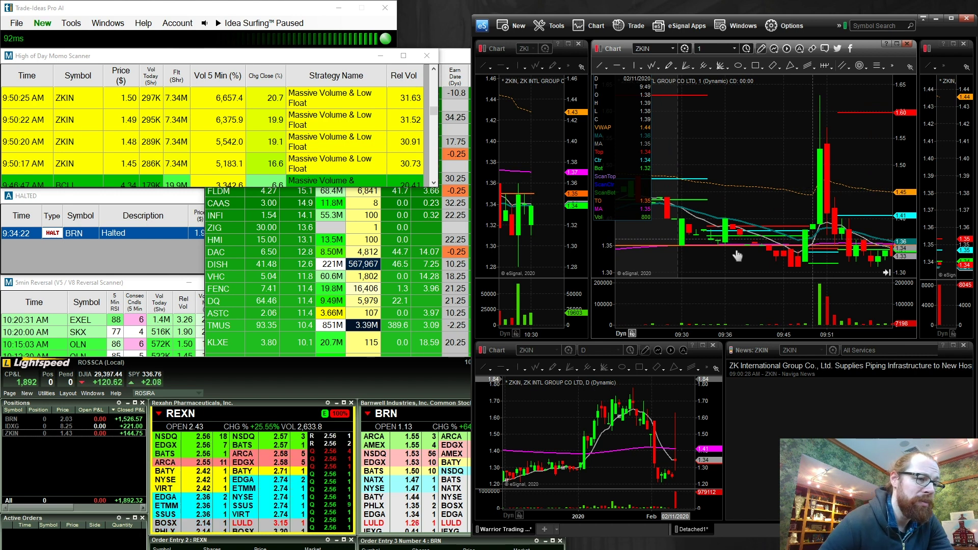
drag(589, 206, 790, 237)
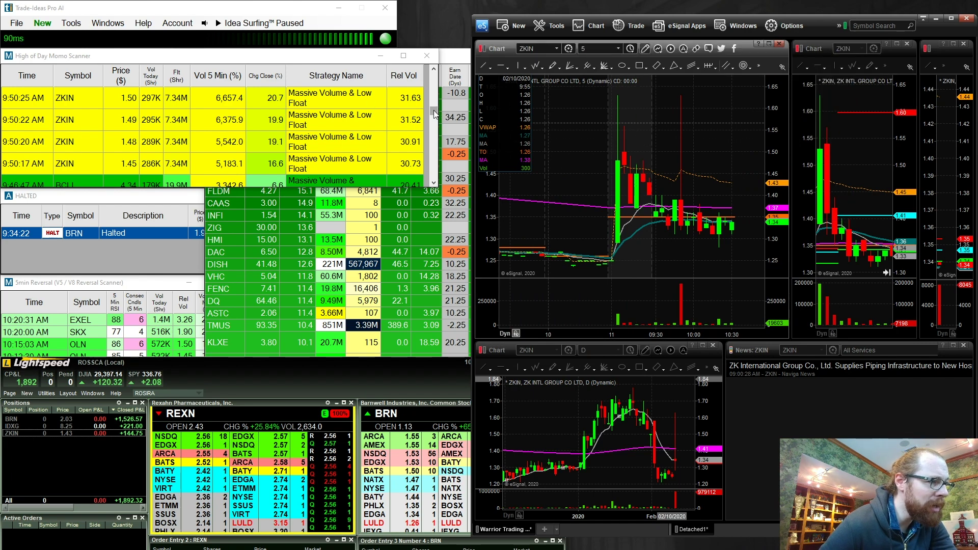
drag(434, 114, 434, 176)
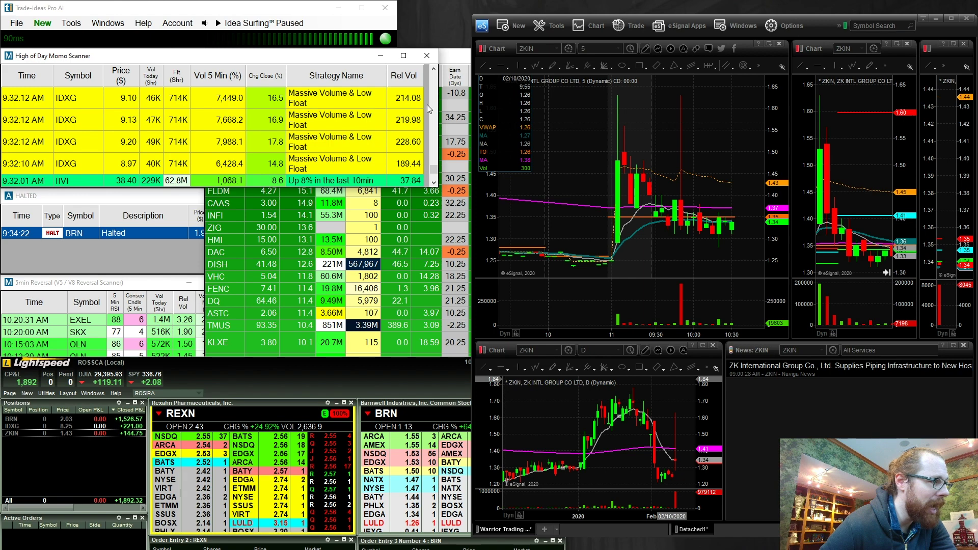
Load IDXG on eSignal's linked charts and news
click(448, 93)
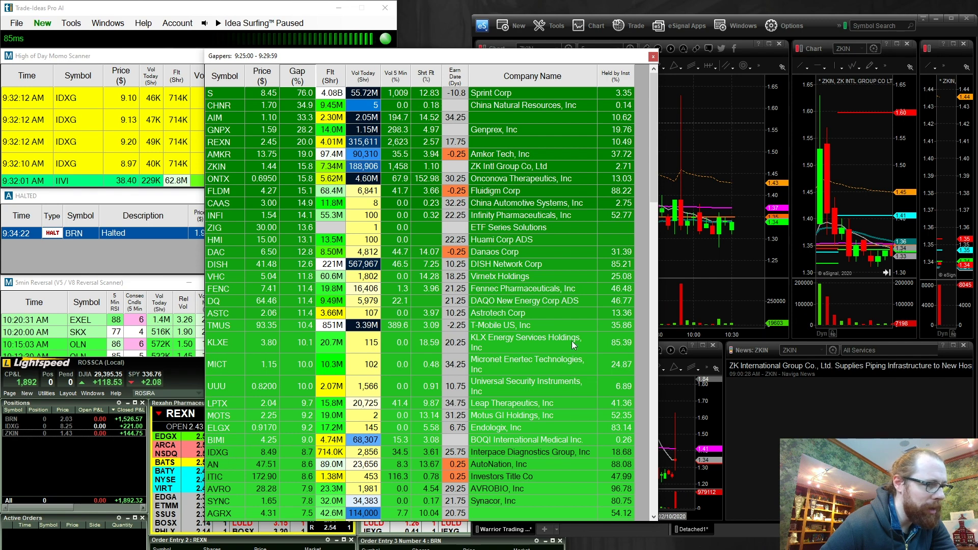
click(727, 181)
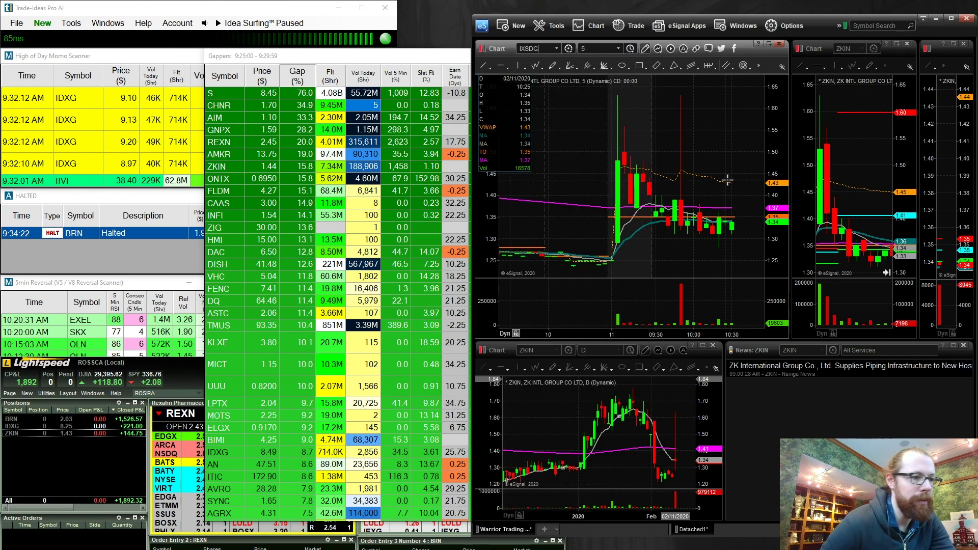
text(IDX)
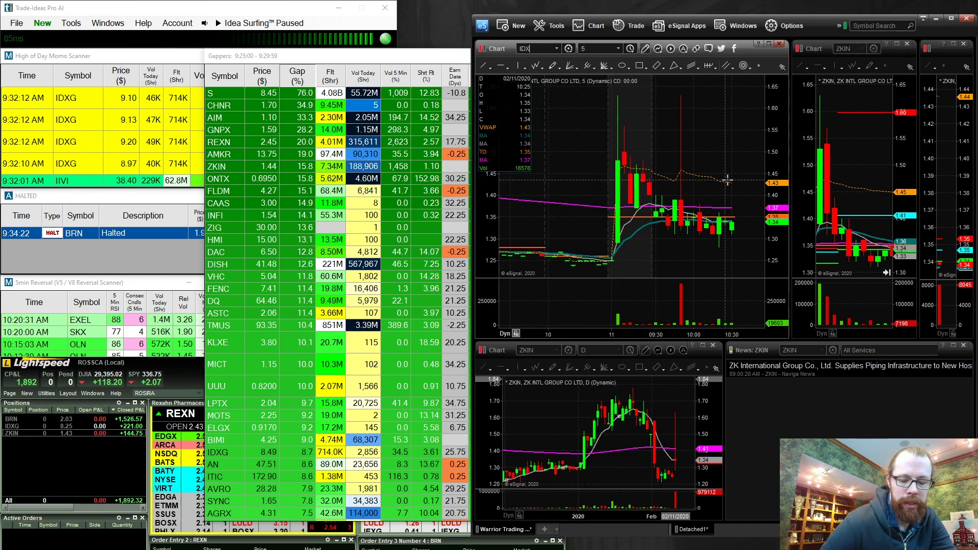
text(G)
key(Return)
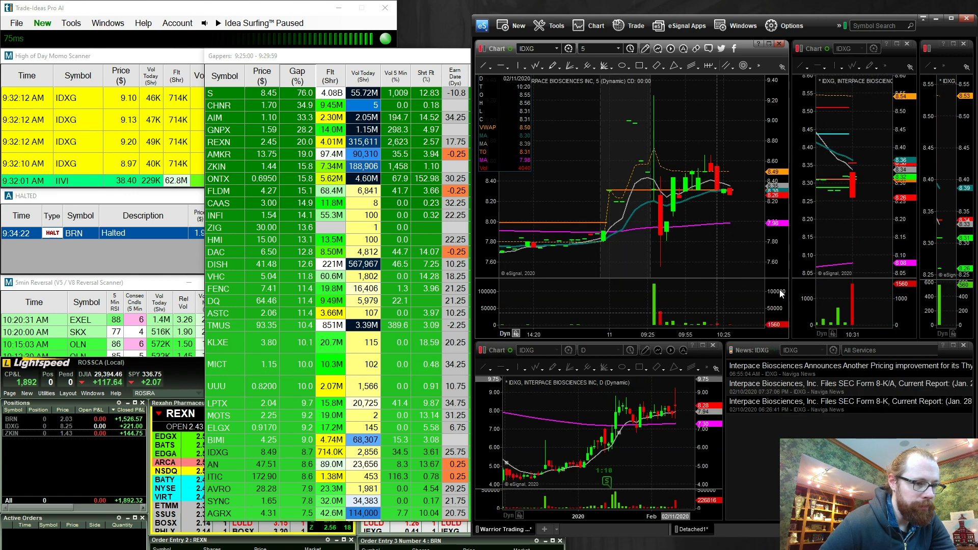
Stretch the daily IDXG chart and widen the 1-minute chart around the 9:30 bars, then raise Lightspeed
click(558, 513)
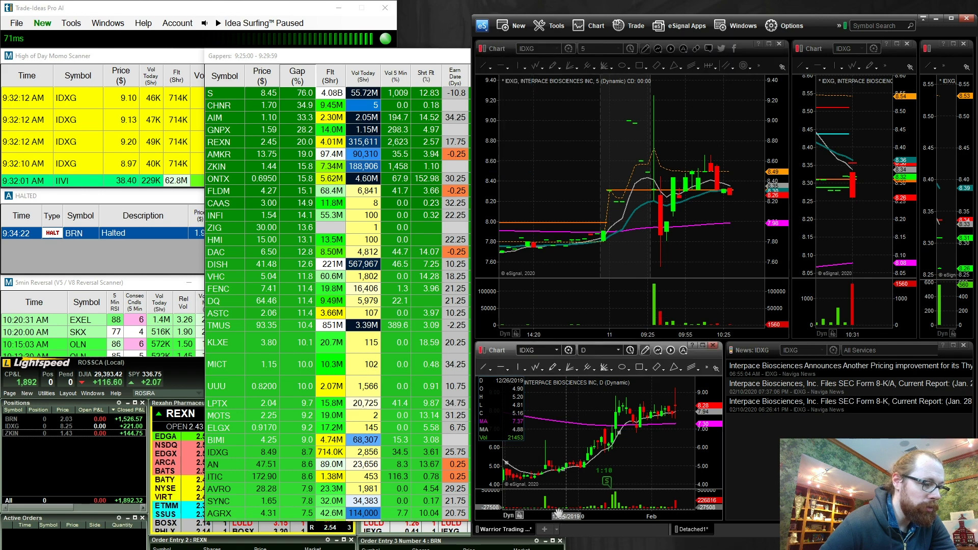
drag(558, 514, 538, 513)
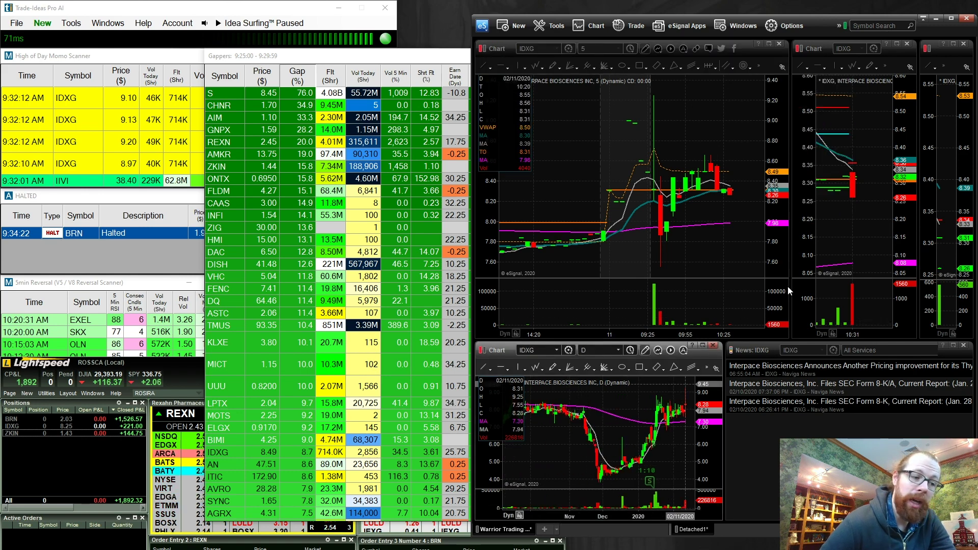
drag(787, 286, 596, 286)
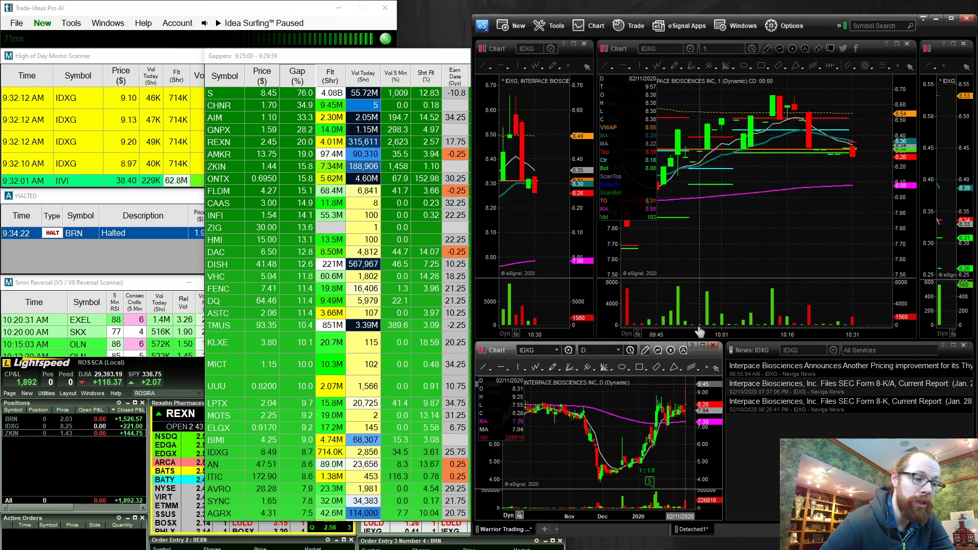
drag(699, 332, 657, 332)
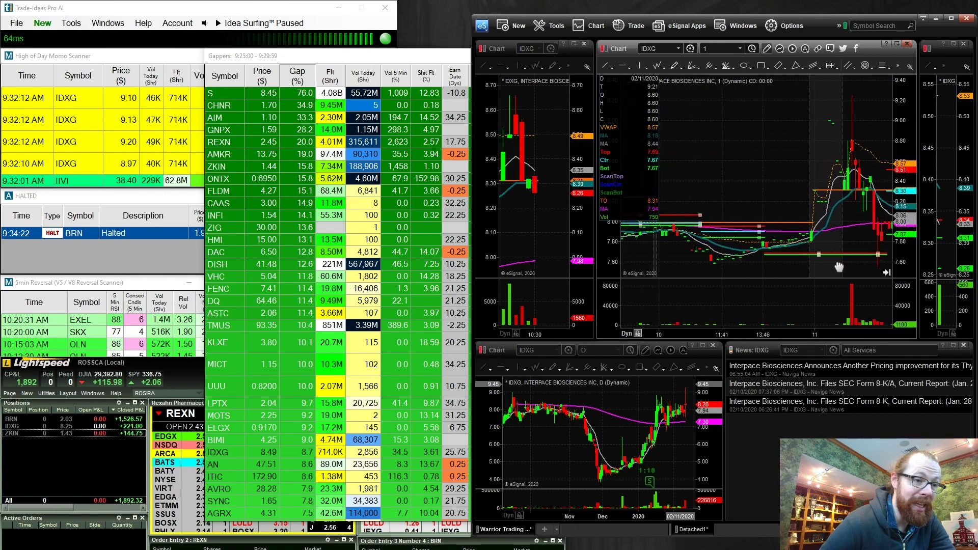
drag(839, 267, 874, 332)
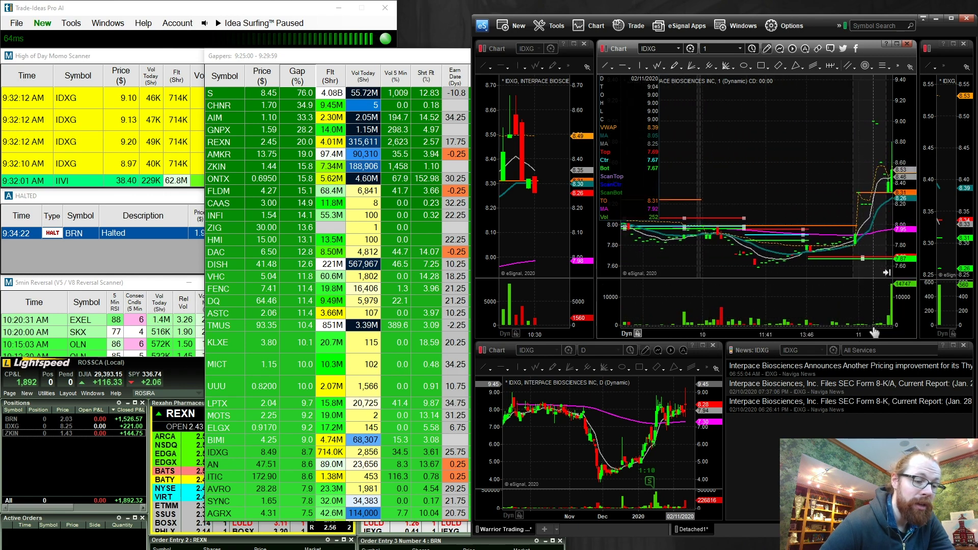
scroll(866, 204, up, 5)
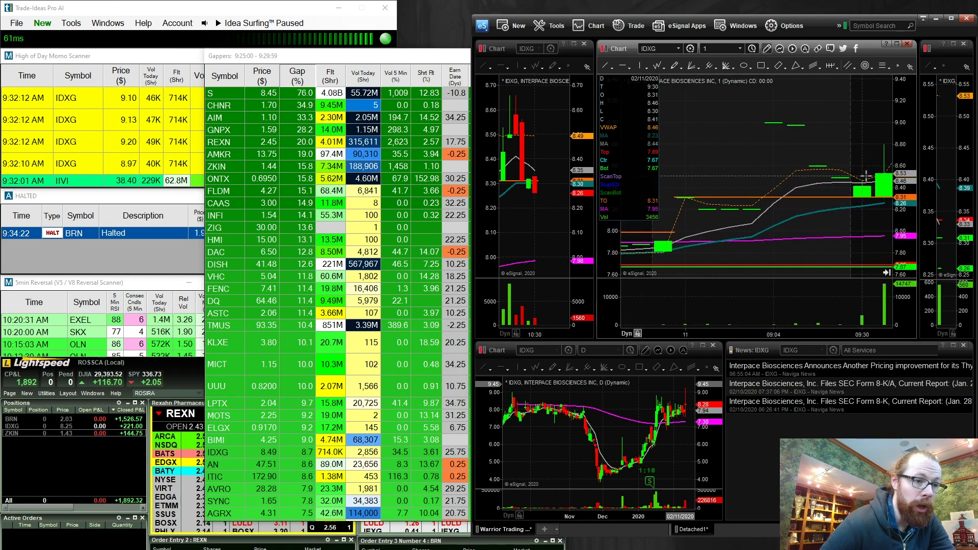
drag(865, 175, 826, 178)
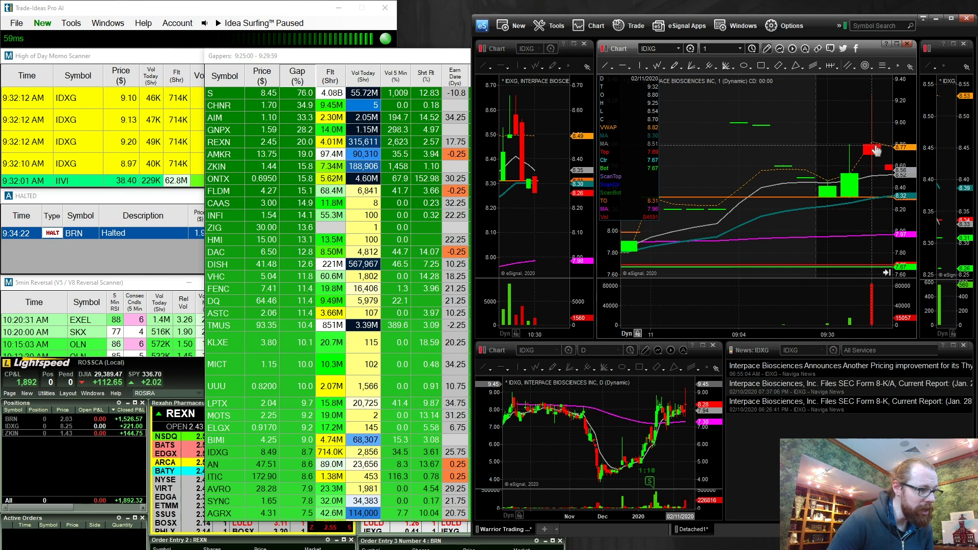
click(80, 463)
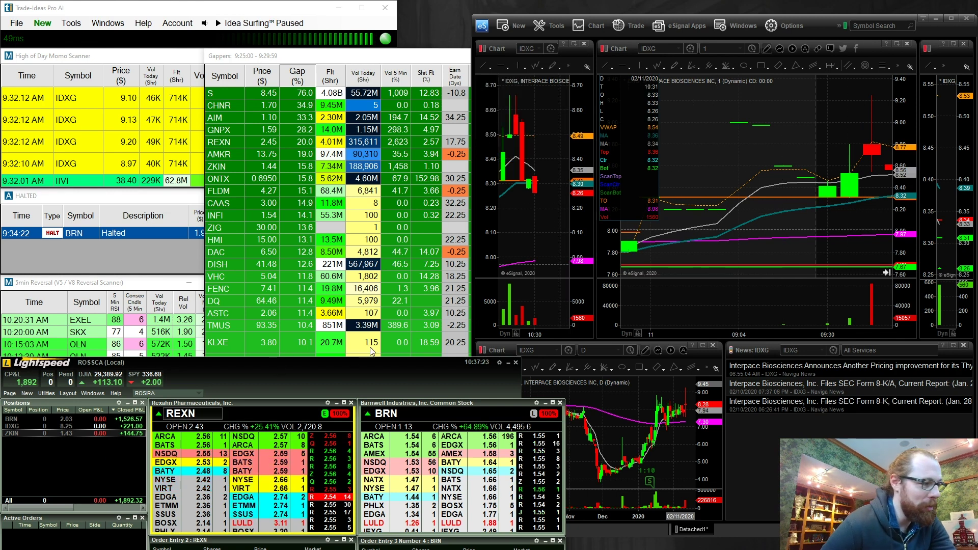
Show the other account's positions in Lightspeed and mark 8.67 with a horizontal line on IDXG's 1-minute chart
click(160, 395)
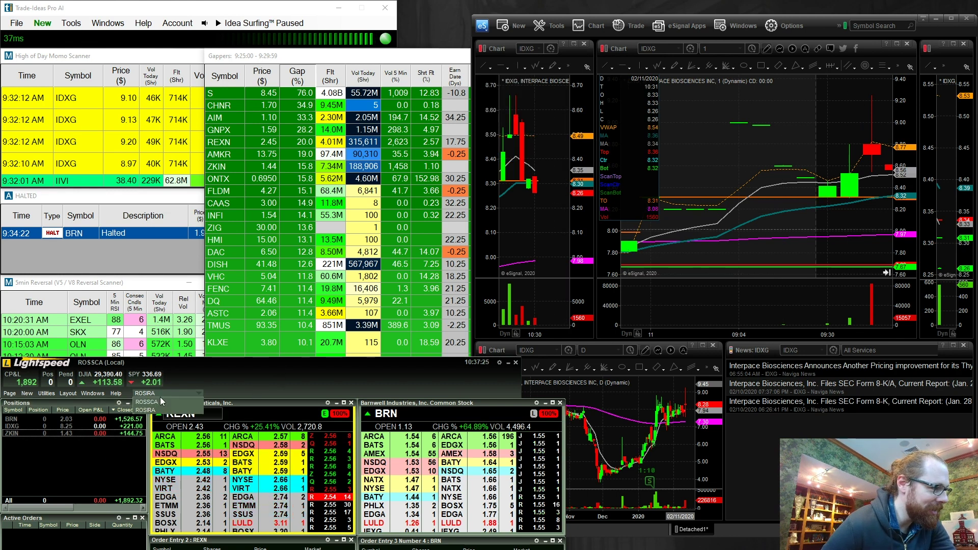
click(159, 401)
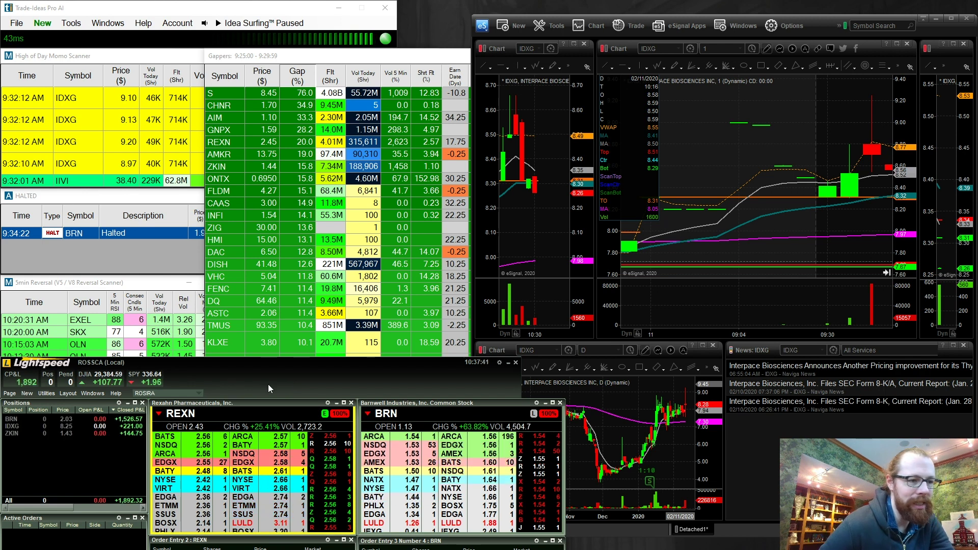
click(640, 59)
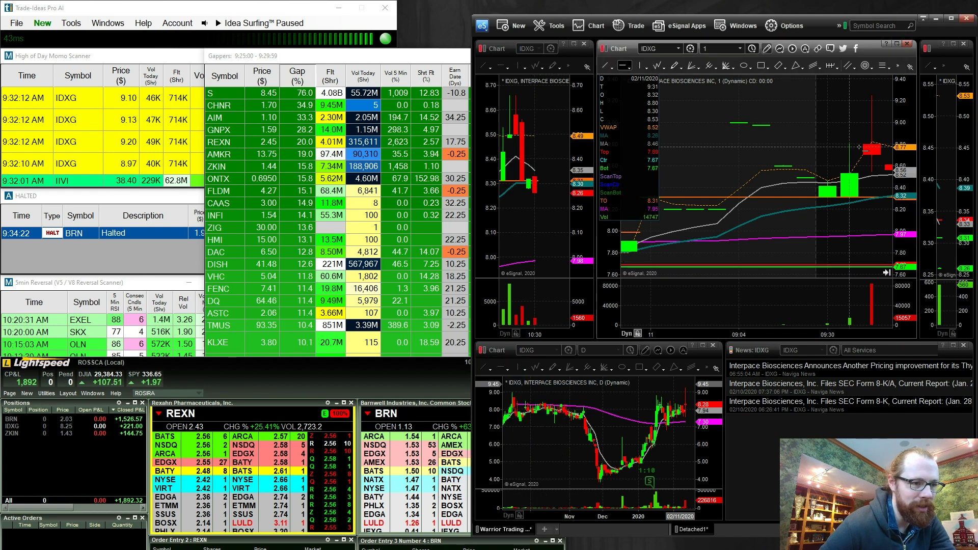
click(847, 159)
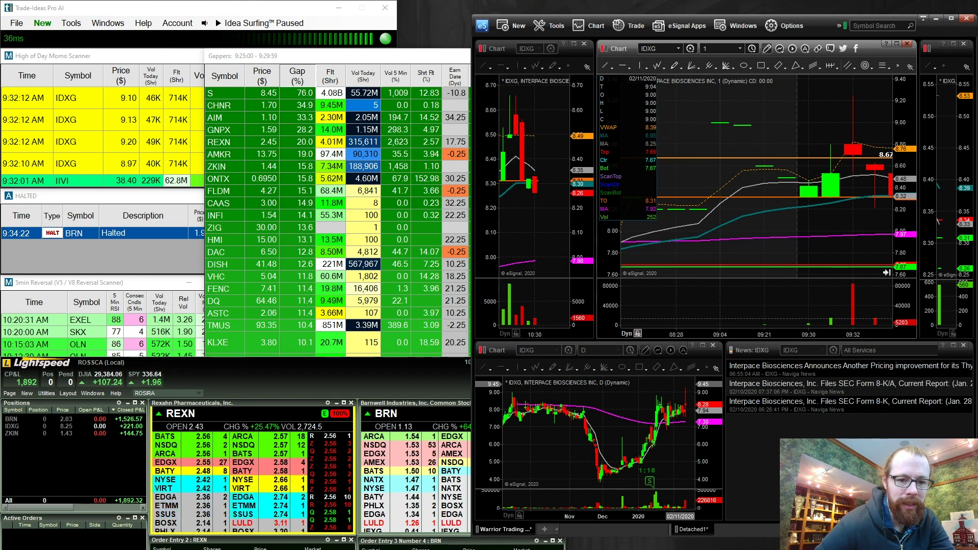
drag(977, 285, 428, 127)
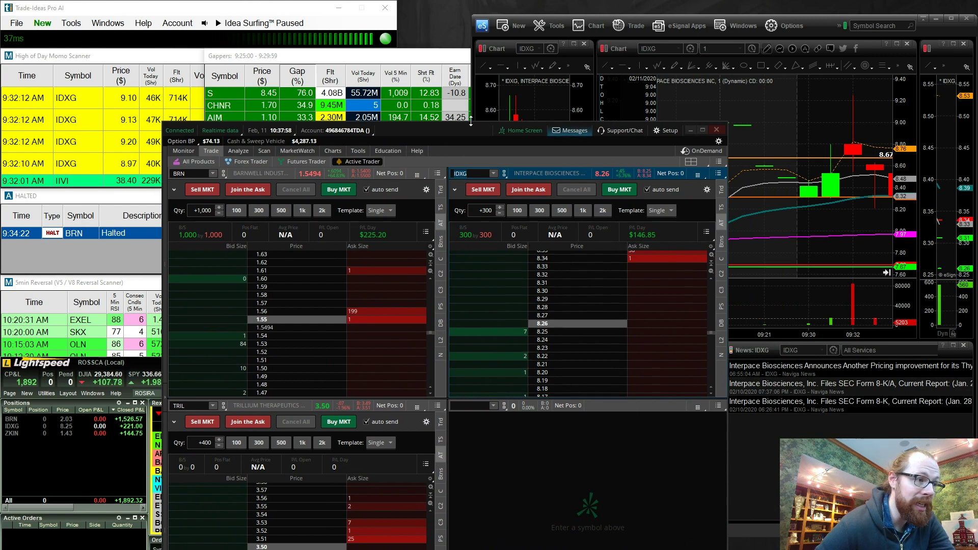
drag(471, 123, 977, 168)
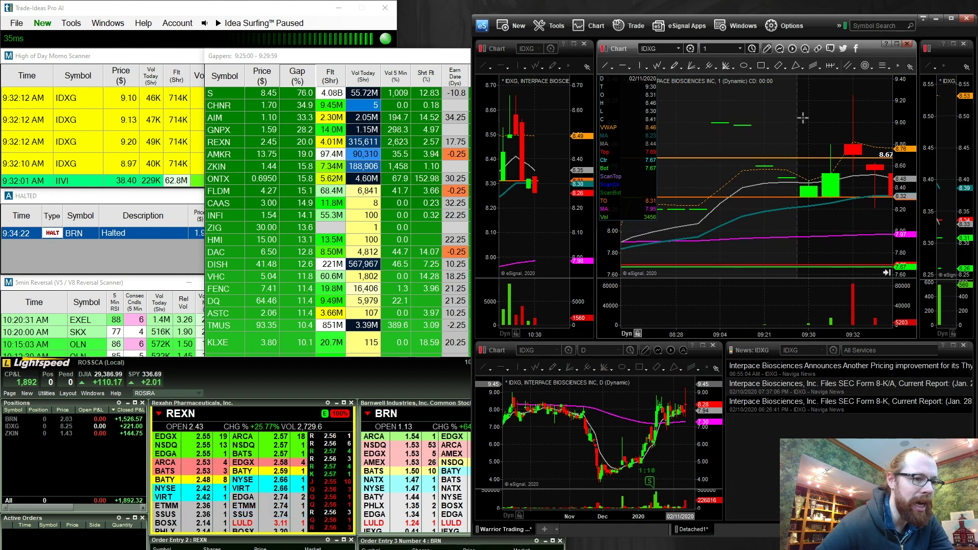
Pan and rescale the 1-minute IDXG chart to earlier bars, then delete its 8.67 horizontal line
drag(803, 115, 770, 121)
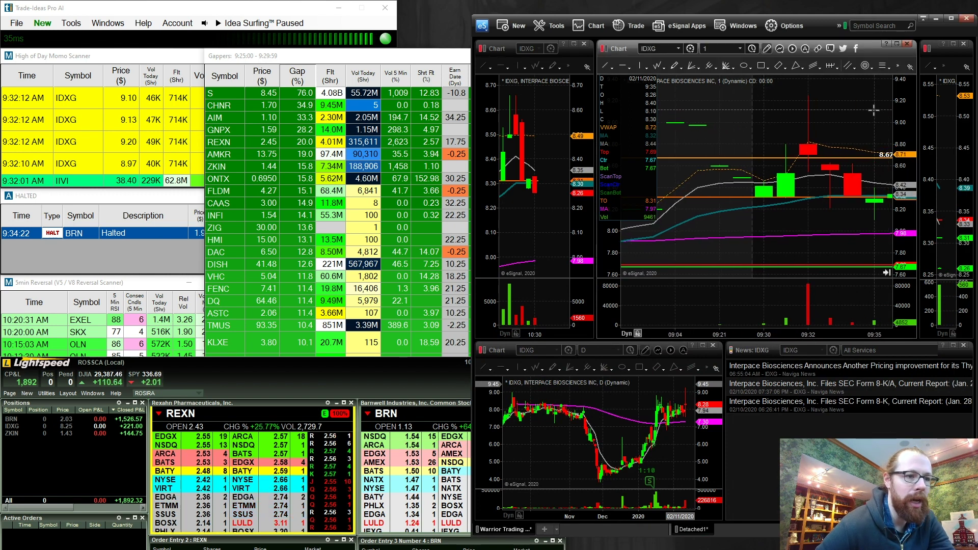
drag(900, 106, 902, 114)
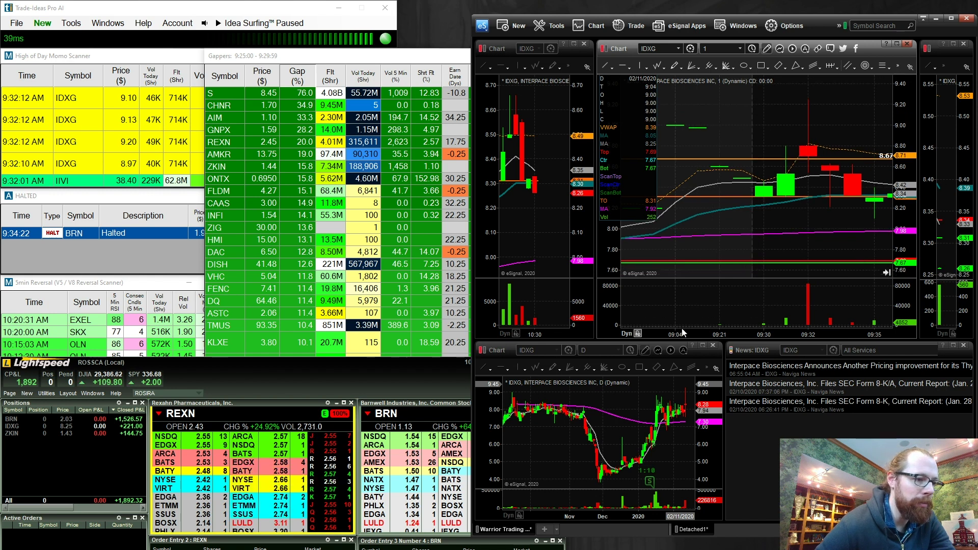
drag(691, 333, 779, 334)
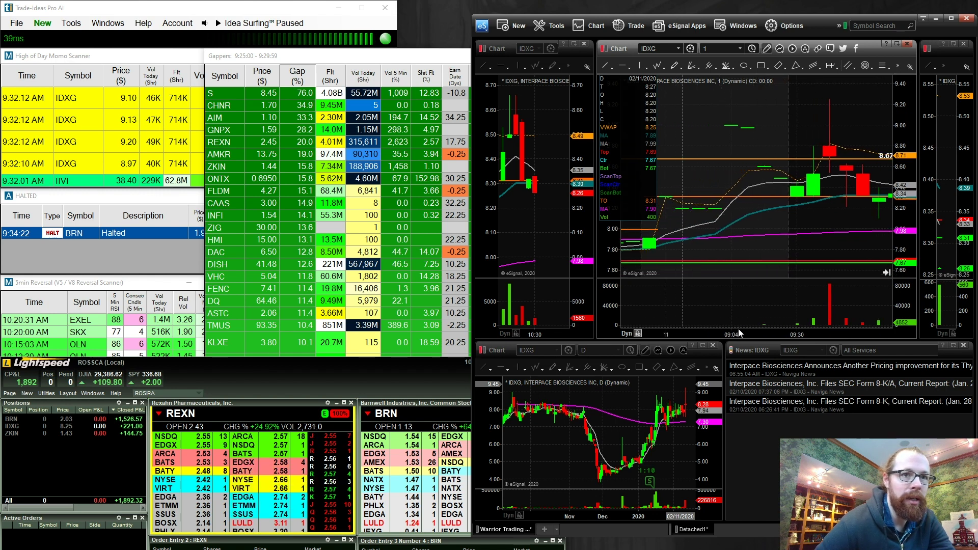
right_click(787, 164)
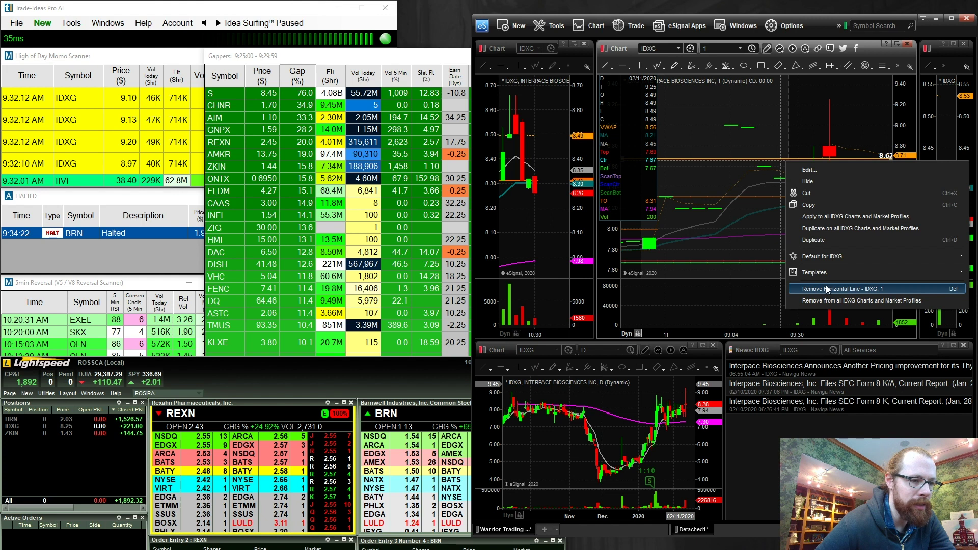
click(825, 284)
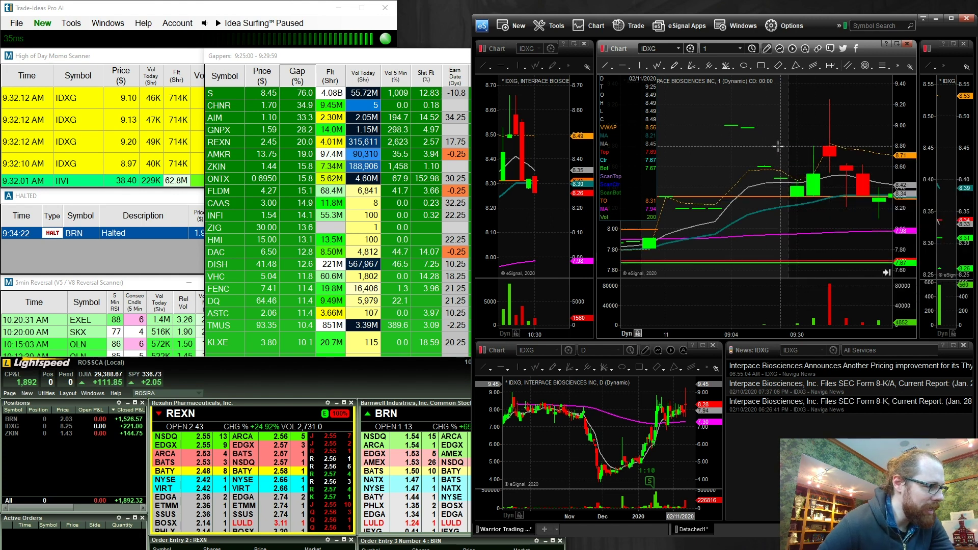
Load BRN on the linked charts and news, then browse the Gappers list with company names
text(BRN)
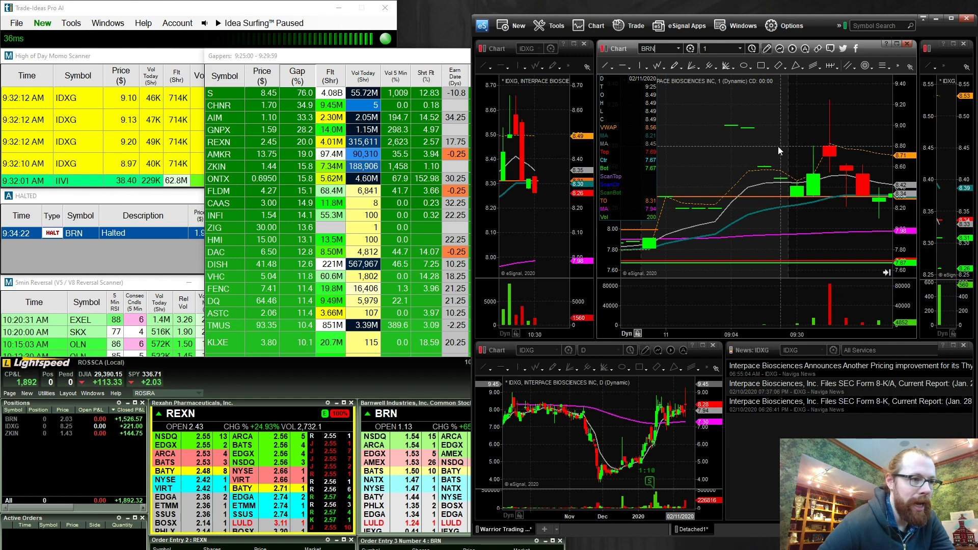
key(Return)
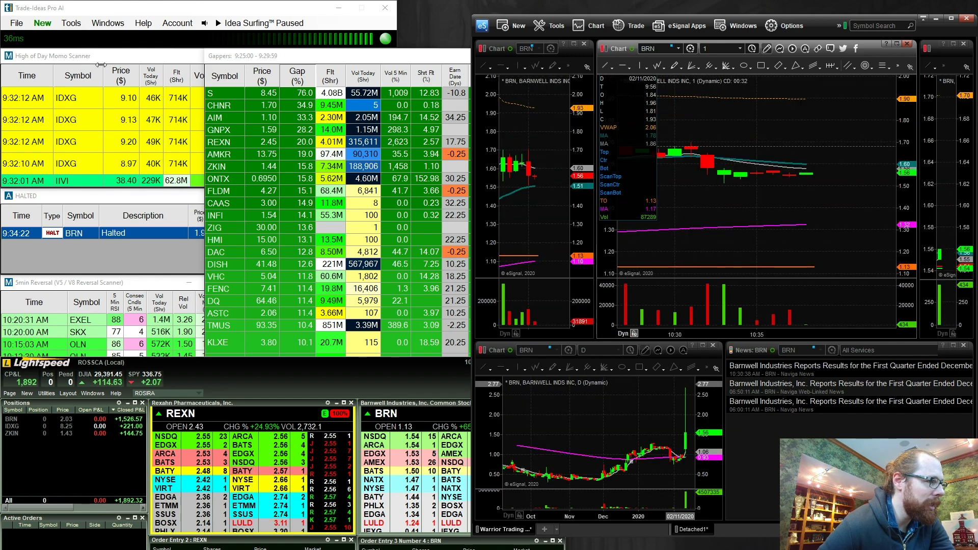
click(100, 65)
click(249, 215)
scroll(249, 215, down, 1)
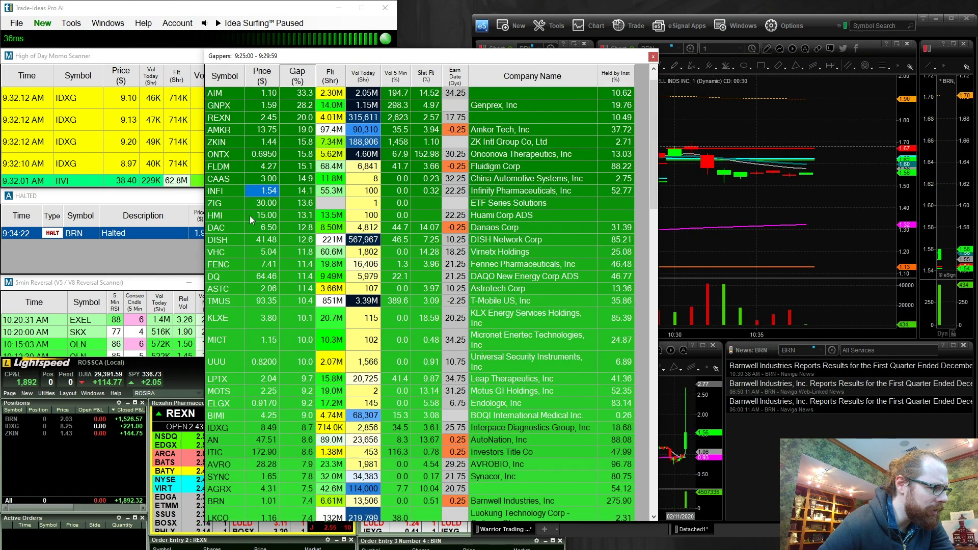
scroll(249, 215, down, 1)
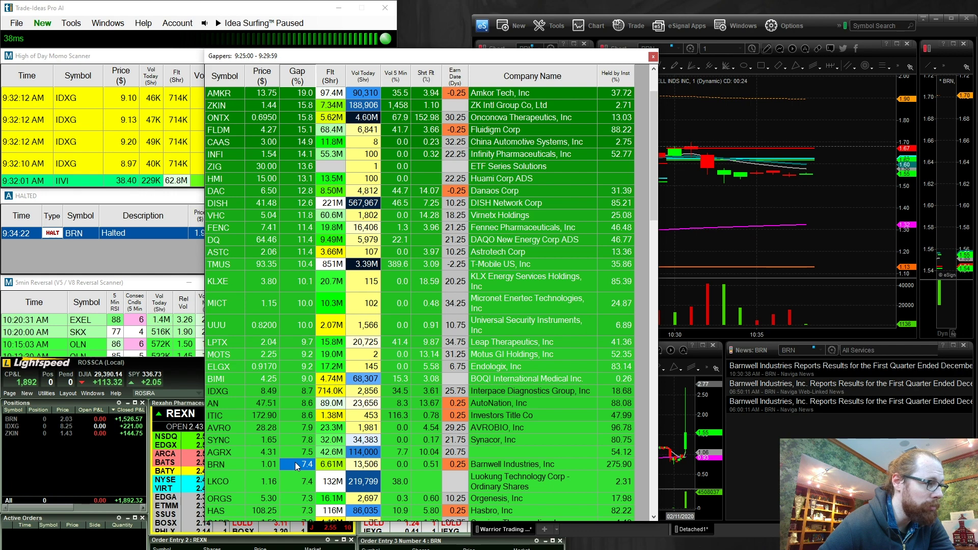
scroll(295, 462, up, 2)
Scroll the High of Day Momo Scanner to BRN's Massive Volume & Low Float alerts
click(146, 56)
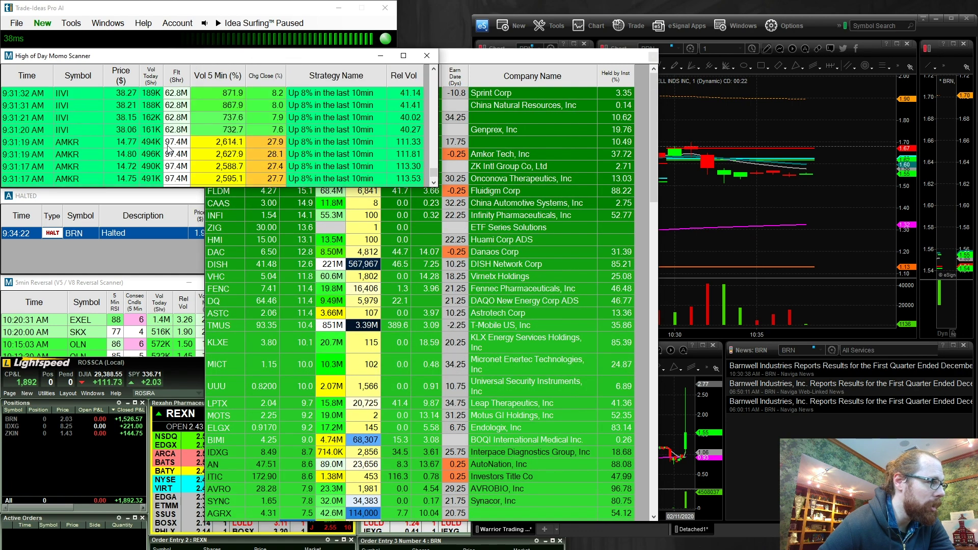
scroll(167, 145, down, 3)
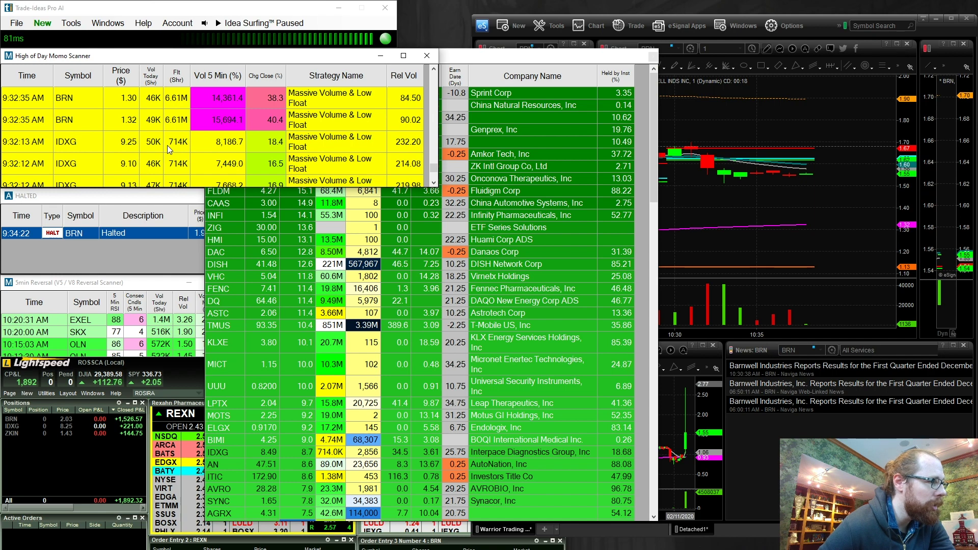
scroll(167, 145, up, 4)
scroll(167, 145, up, 3)
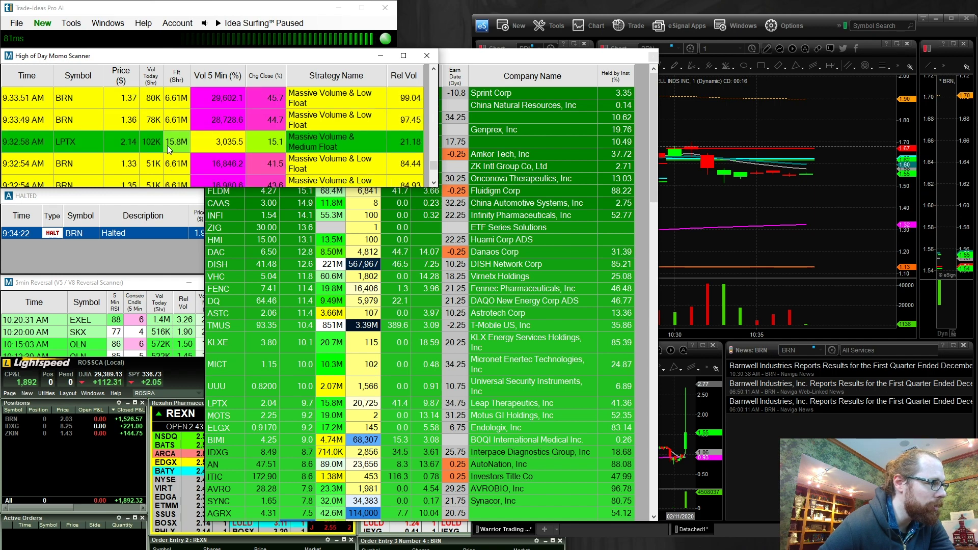
Zoom out eSignal's 1-minute BRN chart to show earlier price action
click(831, 119)
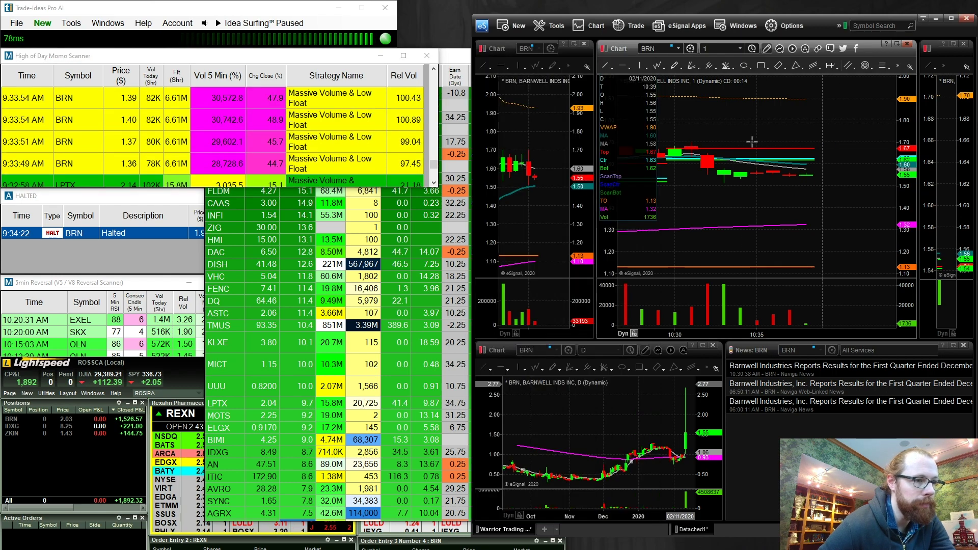
scroll(685, 325, down, 5)
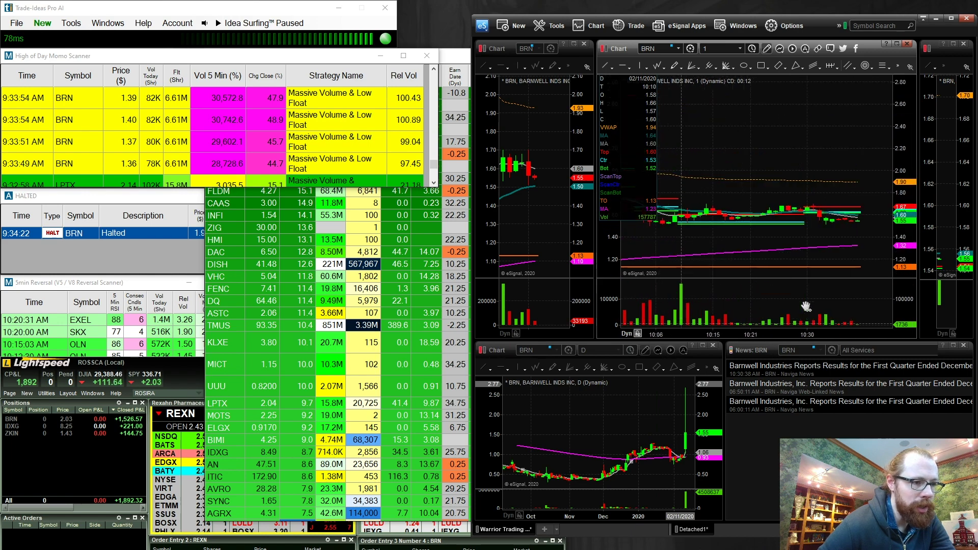
scroll(908, 247, down, 5)
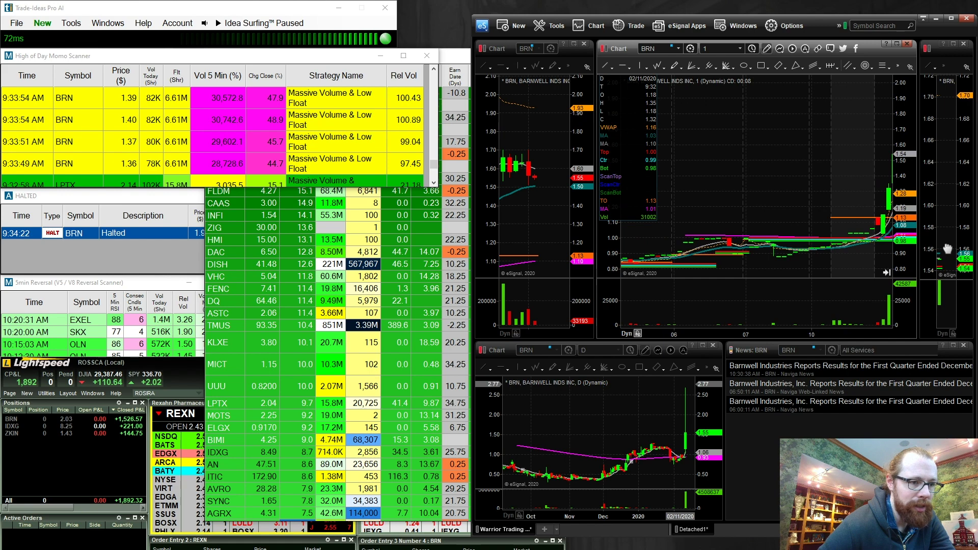
Read and close the Barnwell first-quarter results article, then pan to the latest bars
click(835, 370)
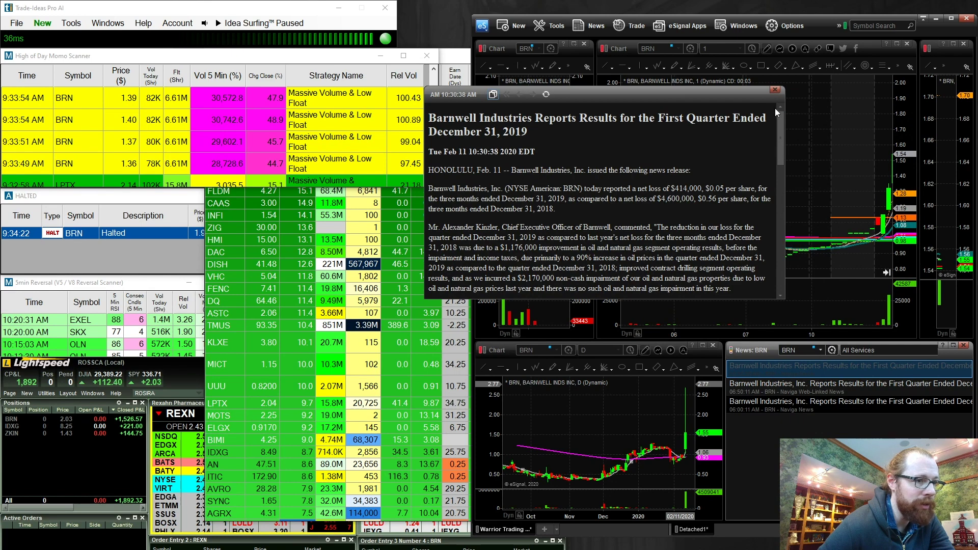
click(774, 89)
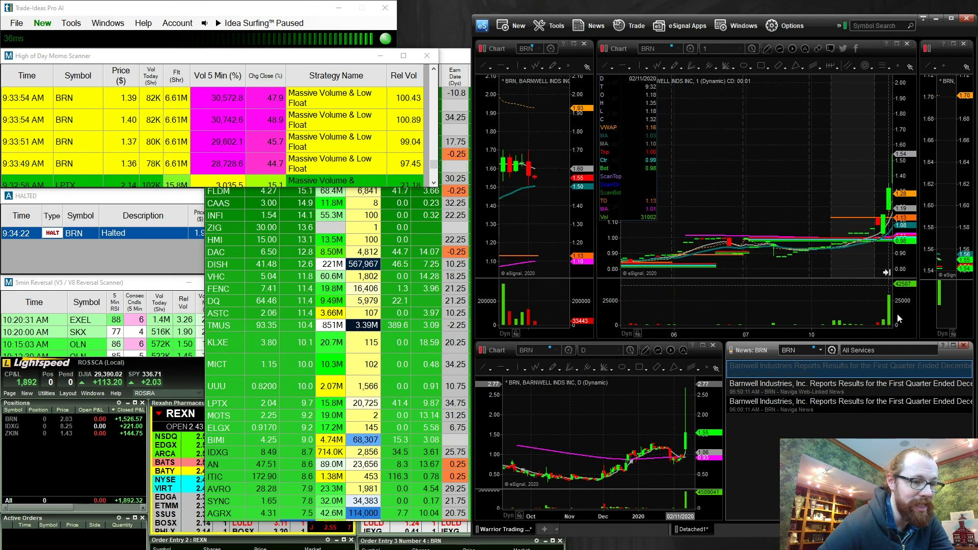
drag(866, 326, 815, 326)
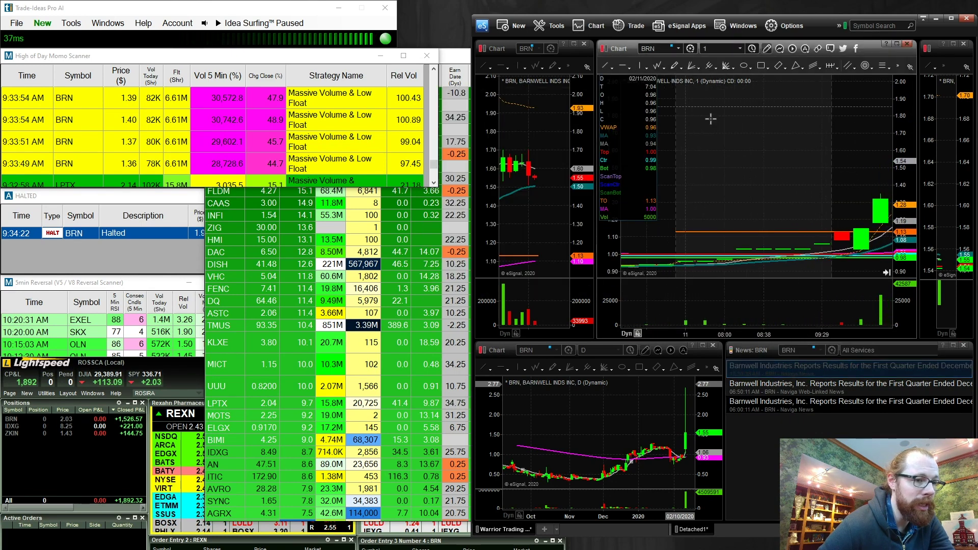
Zoom and pan the 1-minute BRN chart to the 09:29–09:41 run topping near 2.60
drag(742, 124, 742, 130)
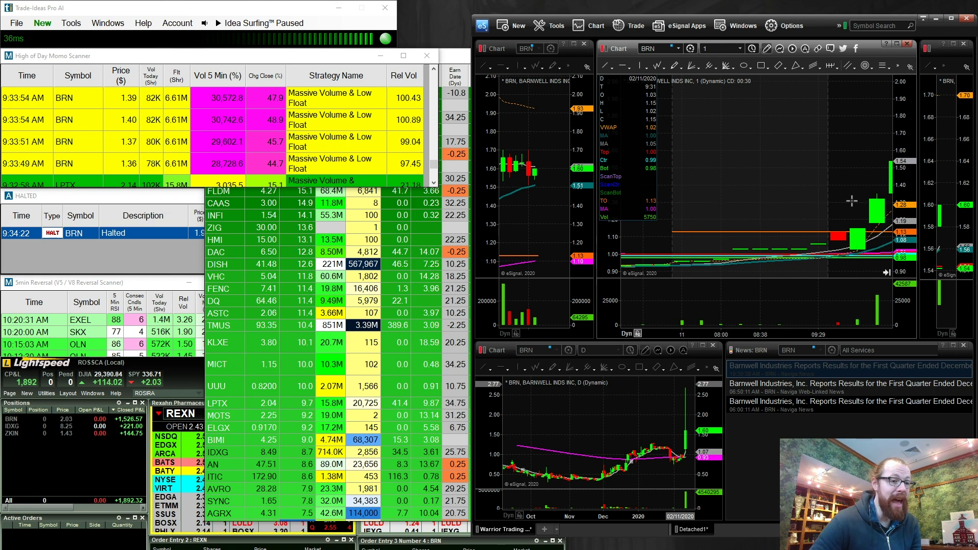
drag(851, 201, 817, 200)
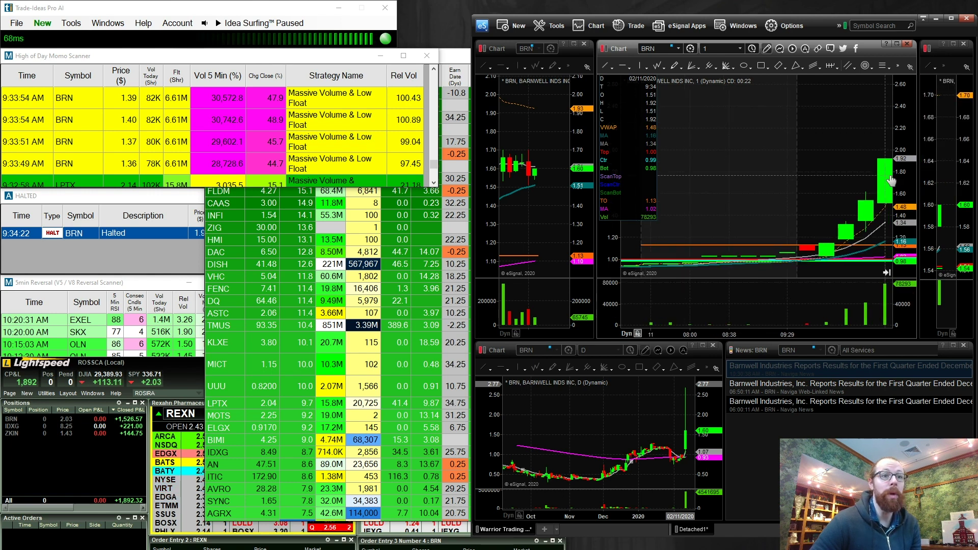
scroll(851, 164, down, 1)
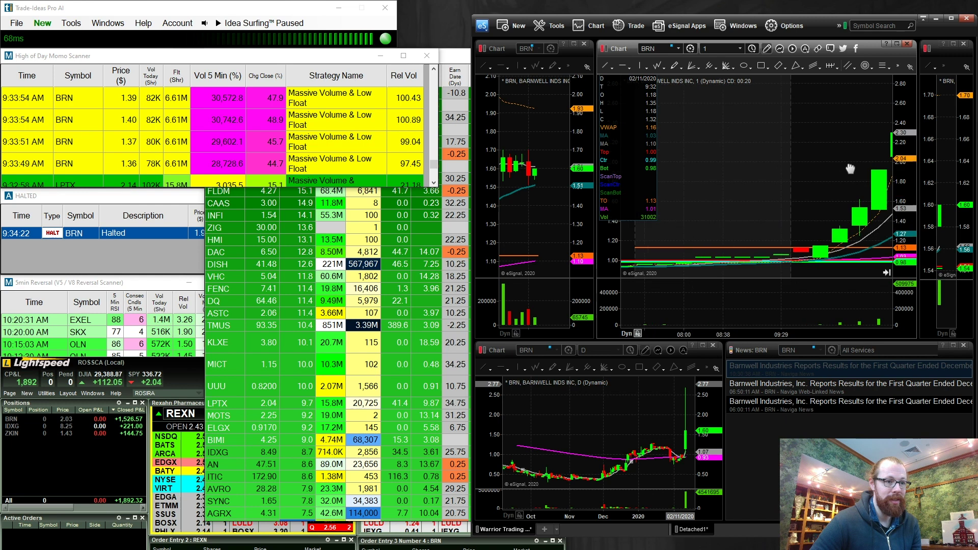
scroll(841, 169, down, 3)
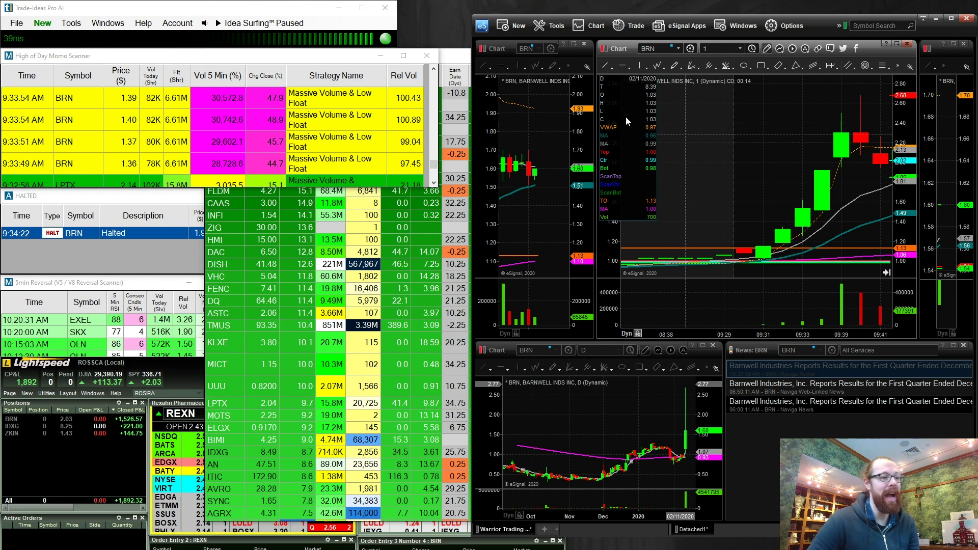
Draw arrows at the 9:39 entry candle and the 9:40 wick on the BRN 1-minute chart
click(604, 65)
drag(802, 113, 839, 132)
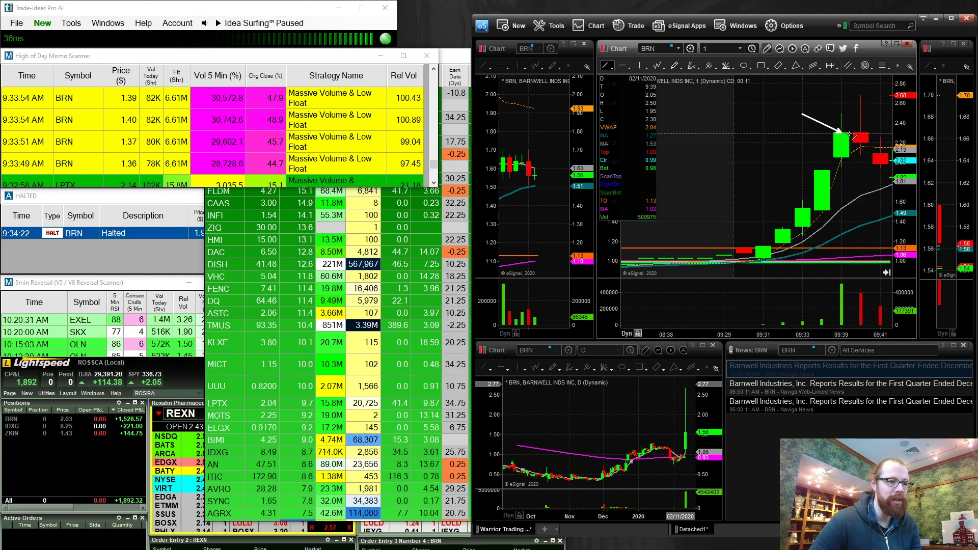
drag(881, 114, 861, 104)
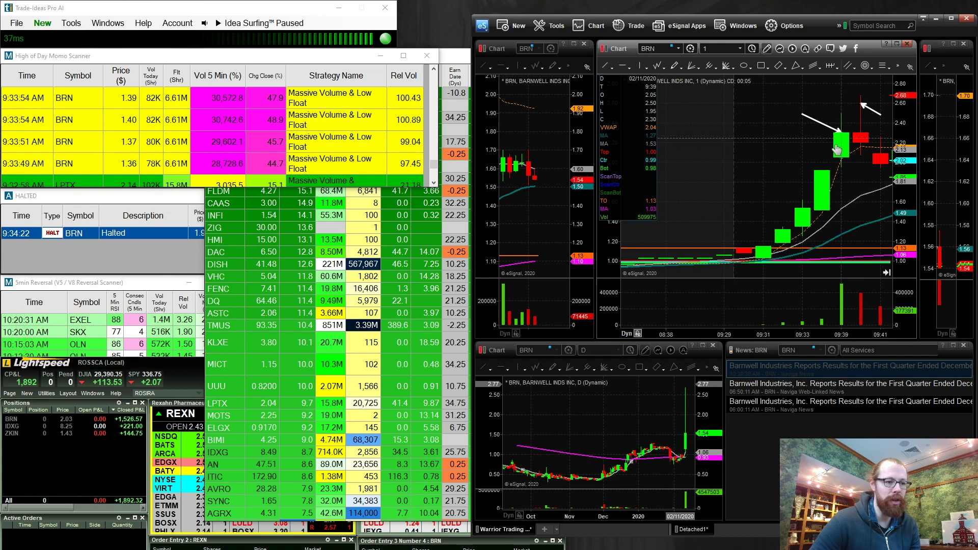
scroll(835, 101, down, 3)
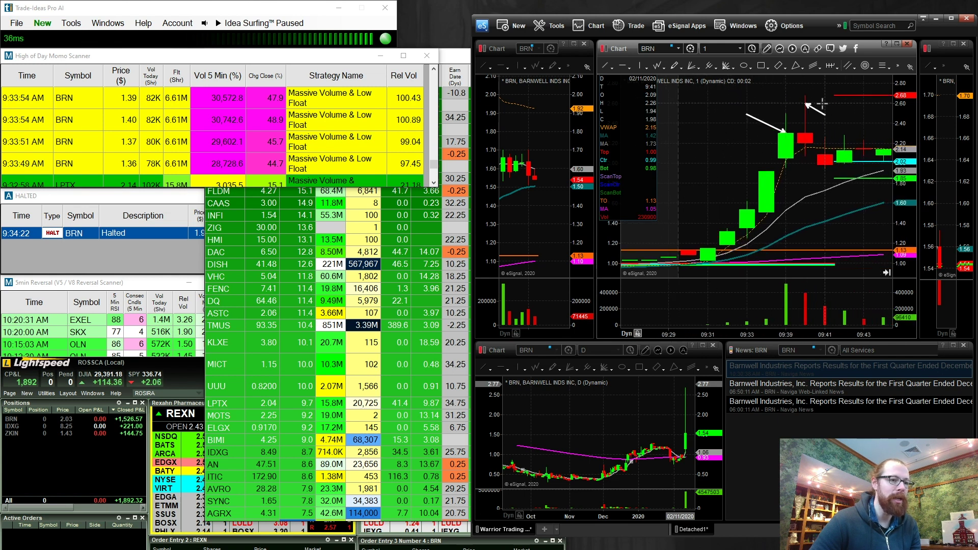
scroll(830, 118, up, 3)
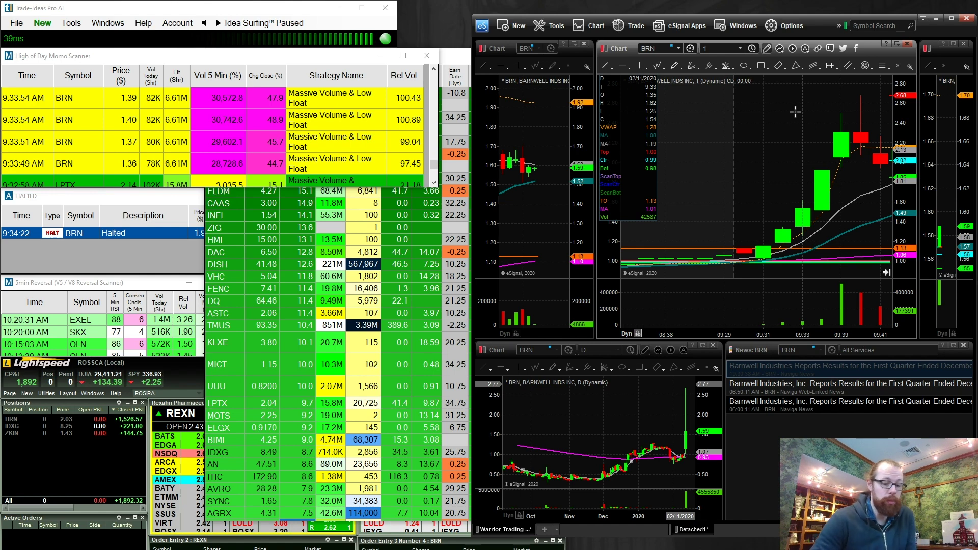
Load IDXG on the linked charts and news, zoom out, then switch back to BRN
text(IDXG)
key(Return)
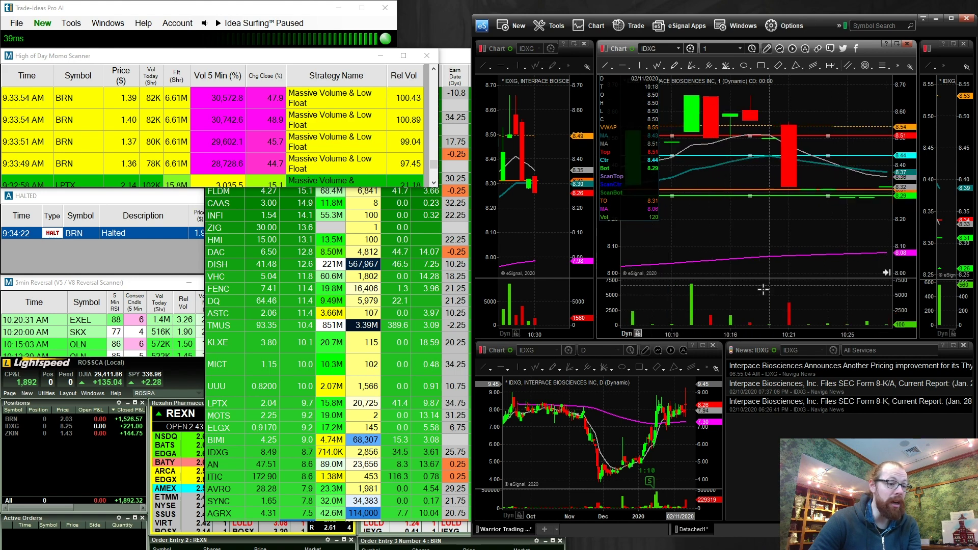
scroll(787, 106, down, 5)
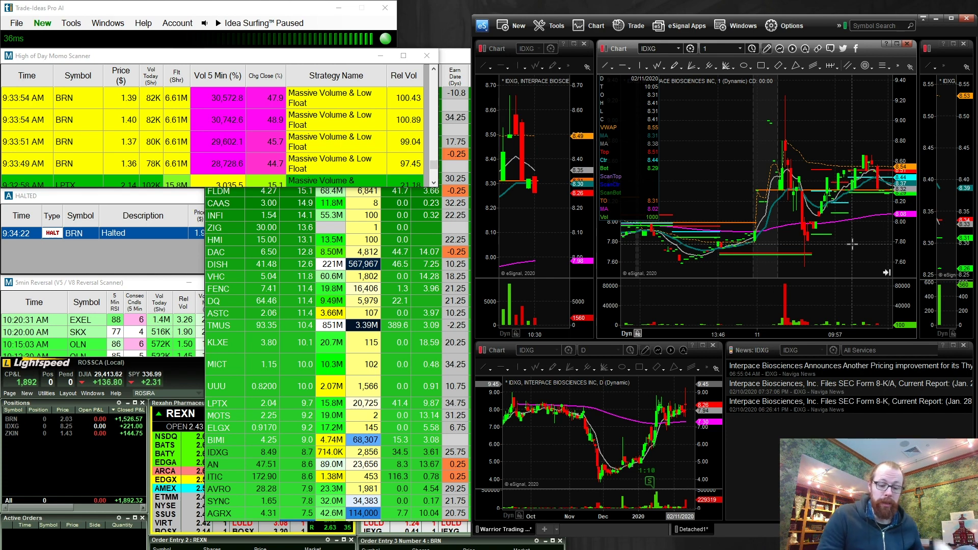
text(BRN)
key(Return)
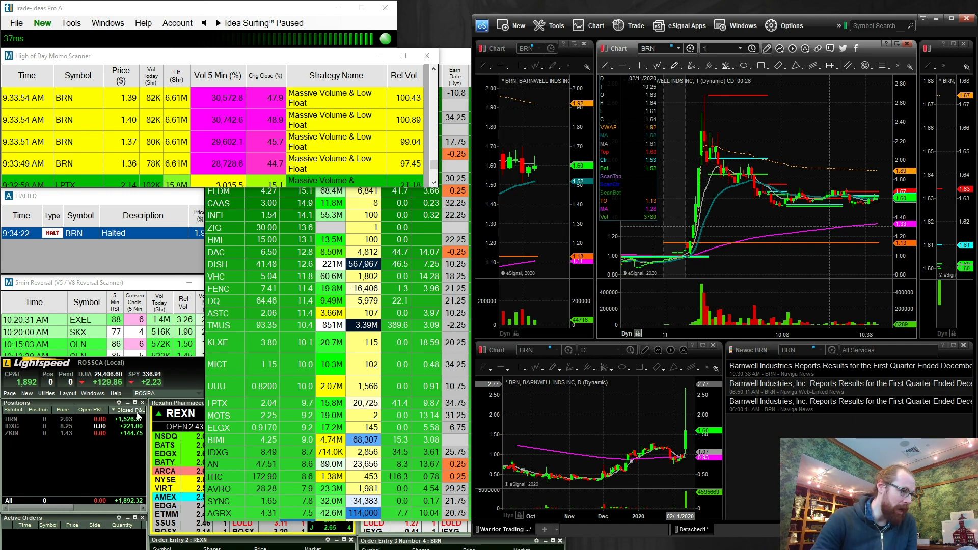
Raise Lightspeed with its positions list and the REXN and BRN Level 2 quotes
click(178, 375)
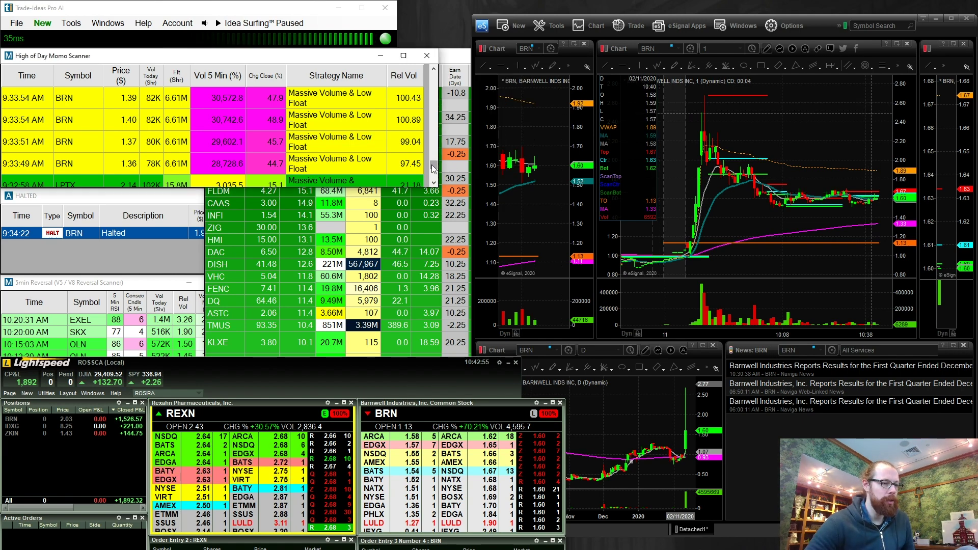
drag(433, 164, 443, 77)
Pan eSignal's 1-minute BRN chart to the 09:29–09:39 climb from about 1.10 to 2.60
click(718, 303)
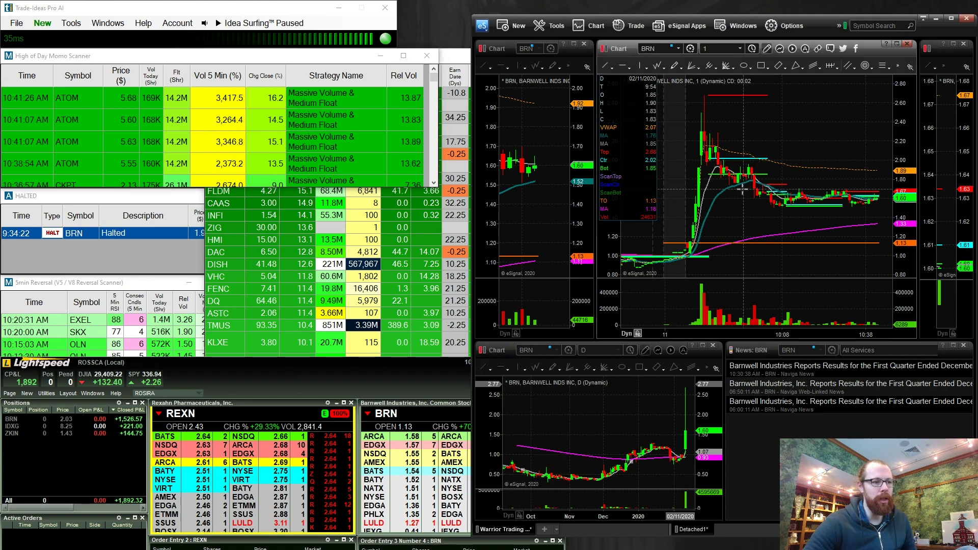
drag(719, 239, 896, 332)
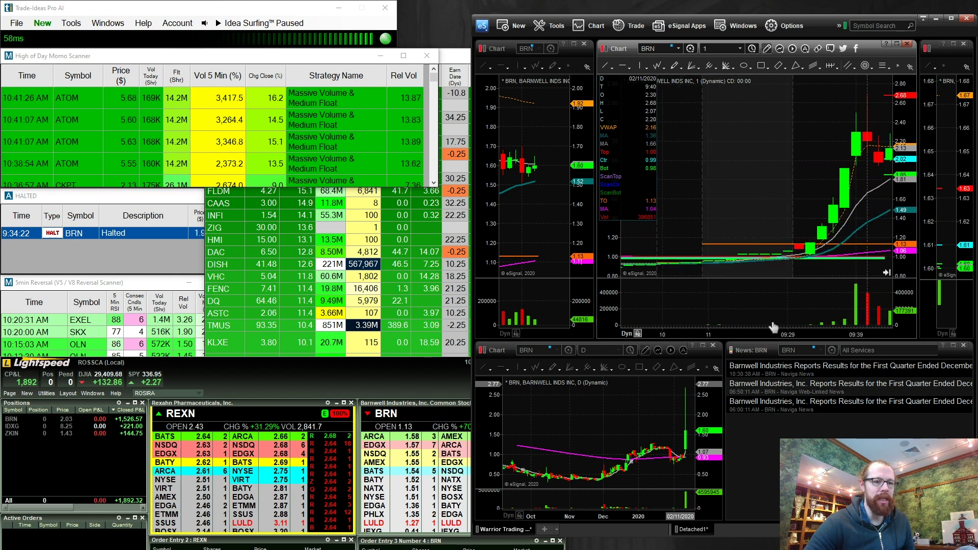